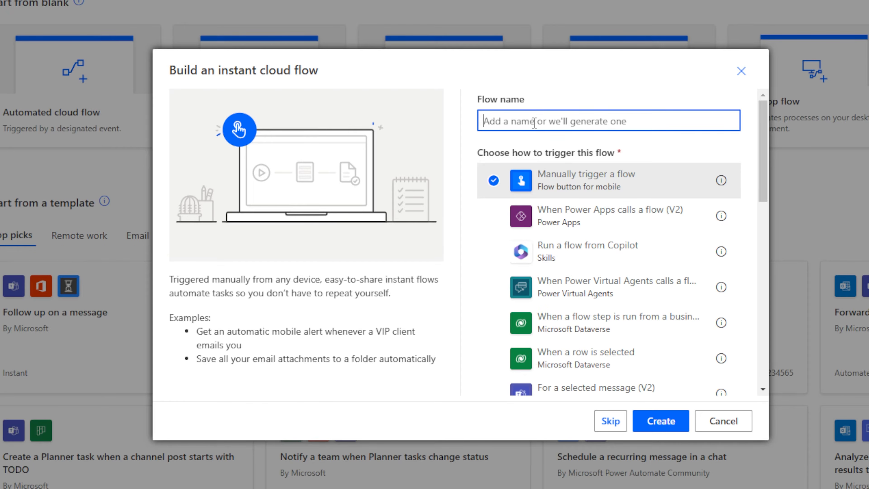
- Name the instant cloud flow "Sending Emails" and create it with the "Manually trigger a flow" trigger
type("Sending ")
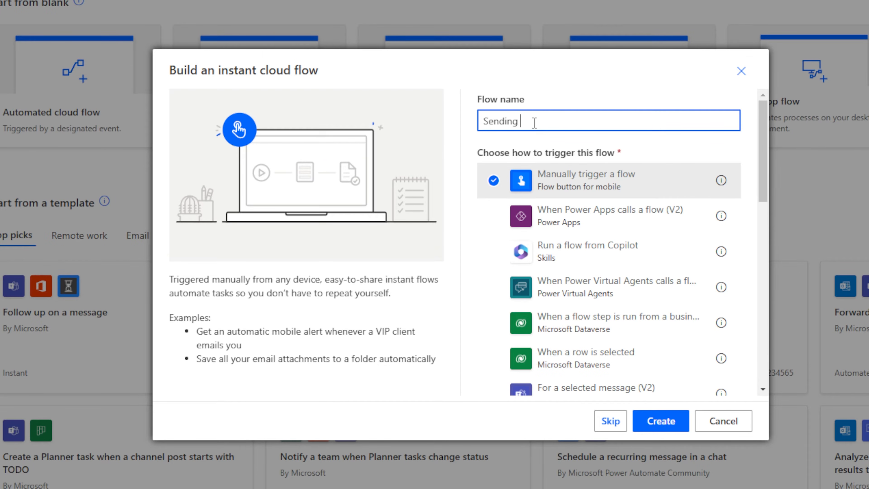
type("Emails")
left_click(660, 421)
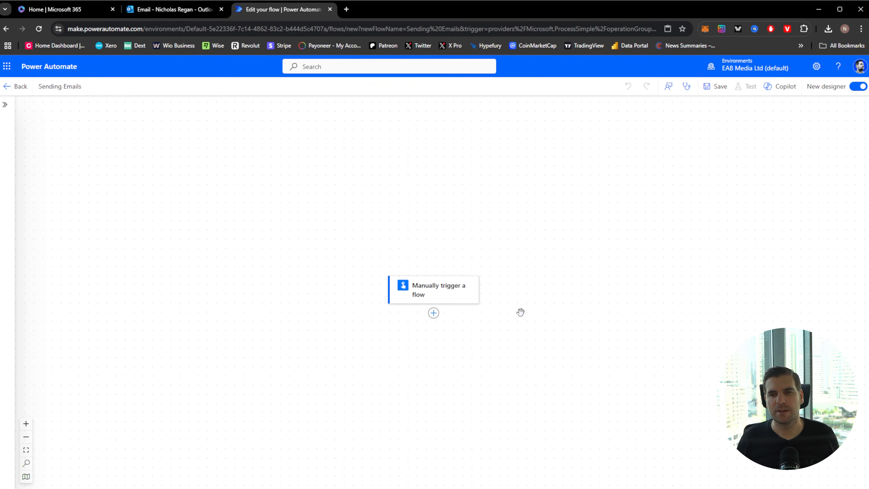
- Add the Office 365 Outlook "Send an email (V2)" action after the manual trigger, finding it by searching for "email"
left_click_drag(520, 312, 494, 252)
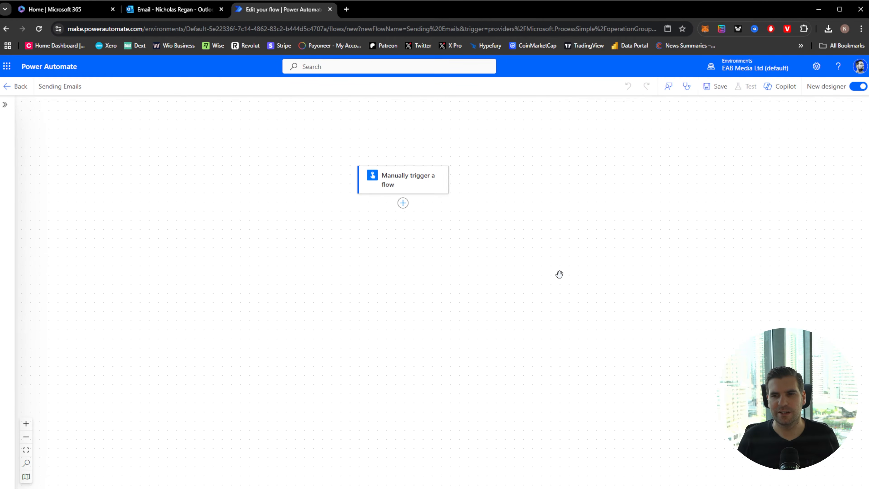
left_click_drag(492, 307, 516, 279)
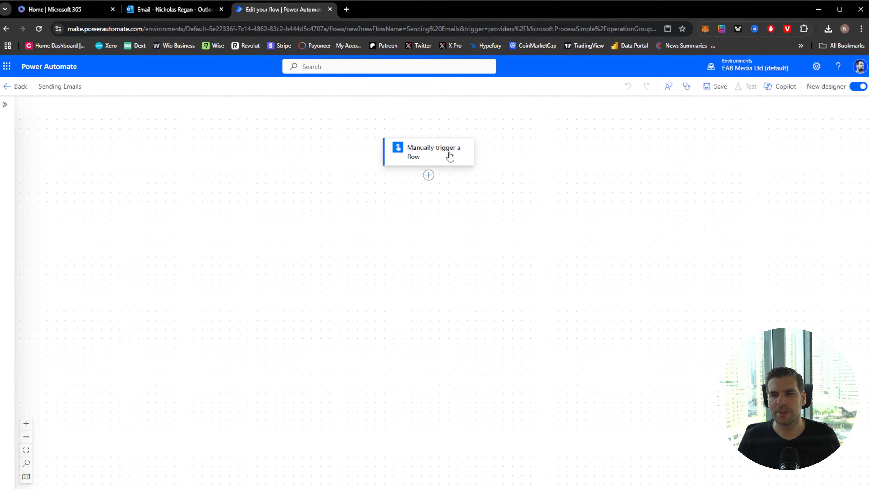
left_click(429, 175)
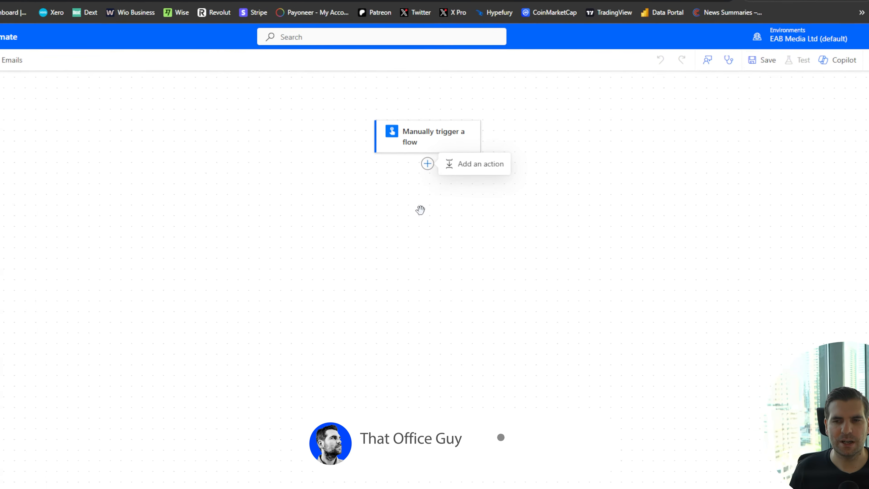
left_click(481, 166)
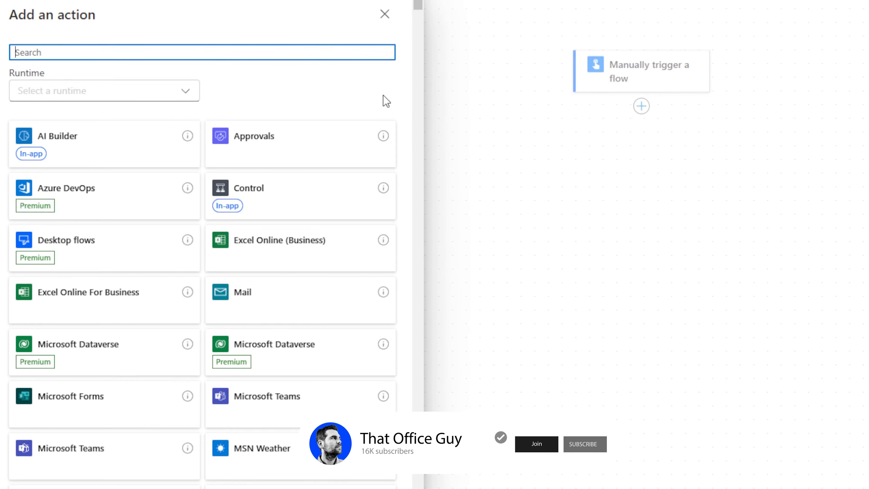
type("email")
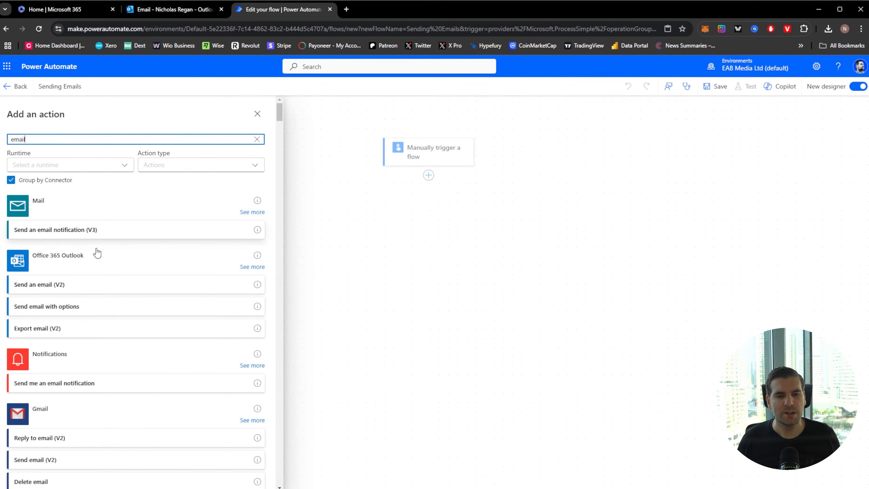
scroll(94, 301, "down", 4)
scroll(66, 278, "down", 8)
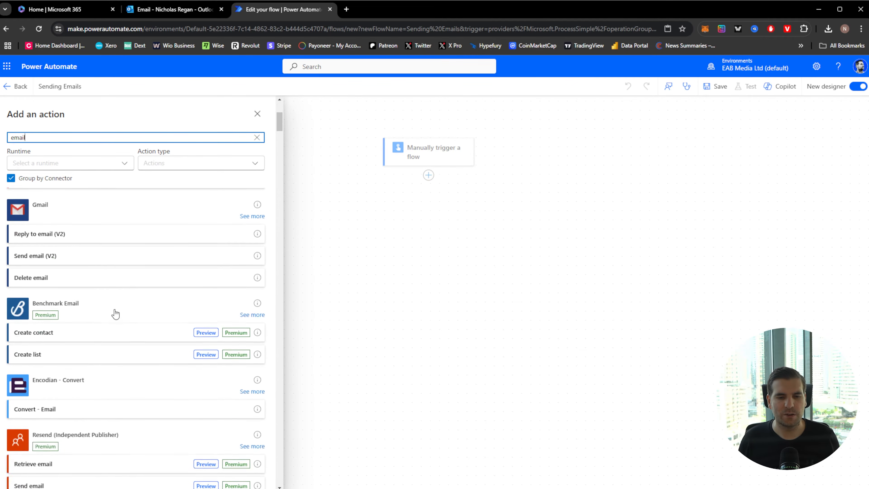
scroll(125, 345, "up", 12)
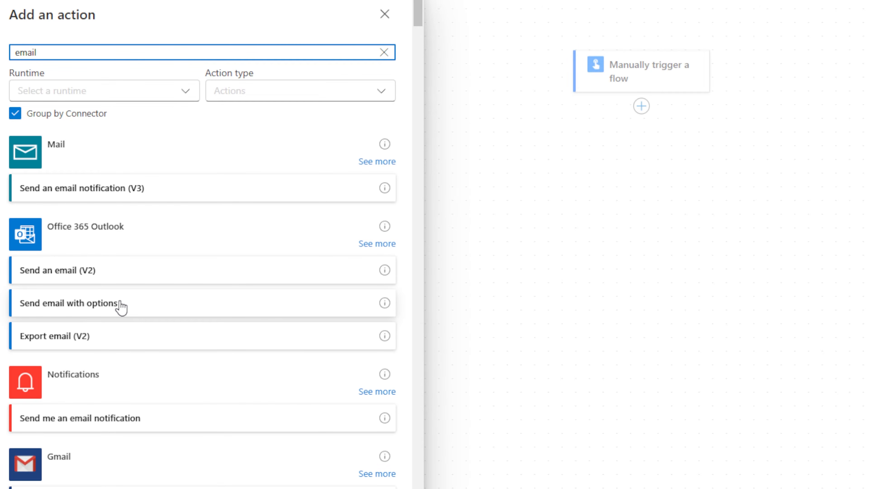
left_click(113, 277)
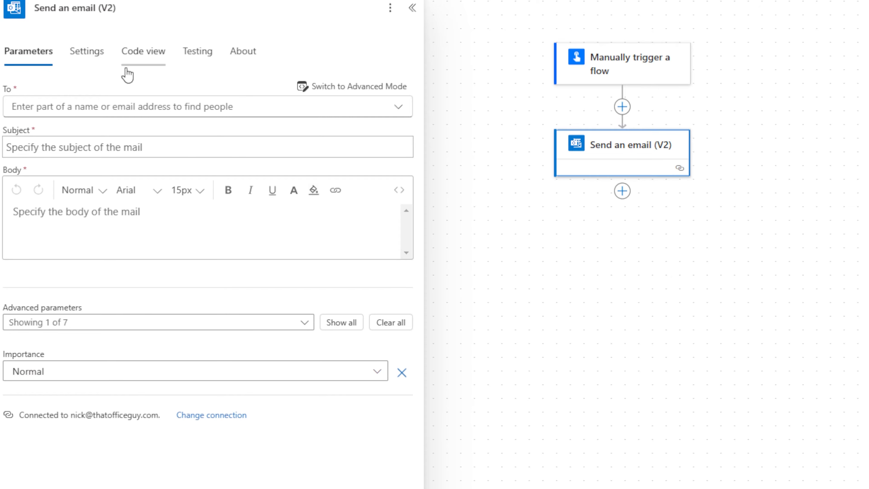
- Set the flow owner's own account as the recipient of the "Send an email (V2)" action
left_click(108, 102)
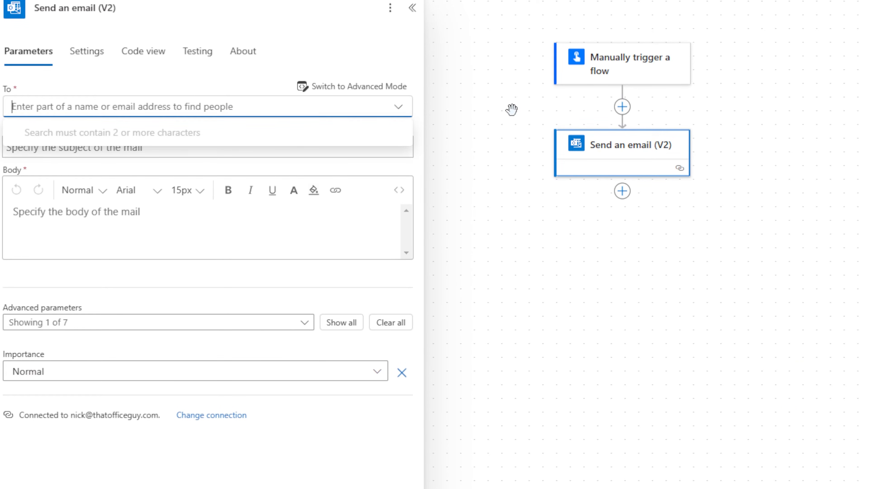
type("nick")
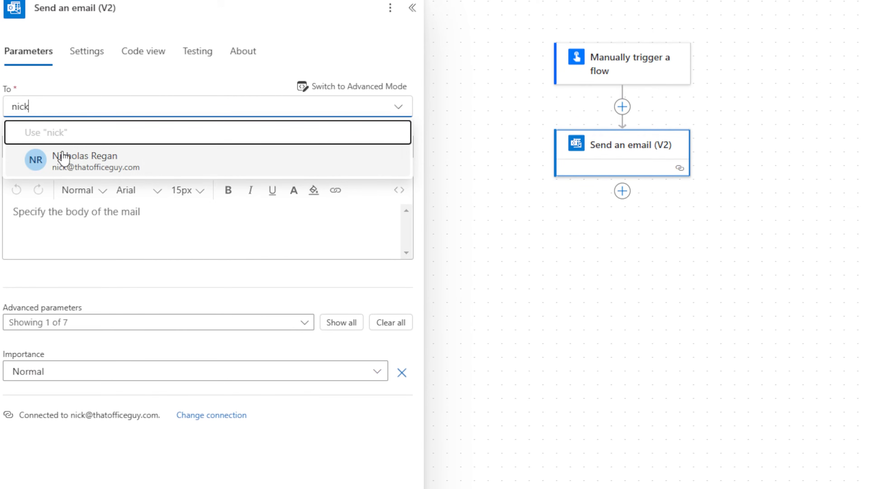
left_click(60, 156)
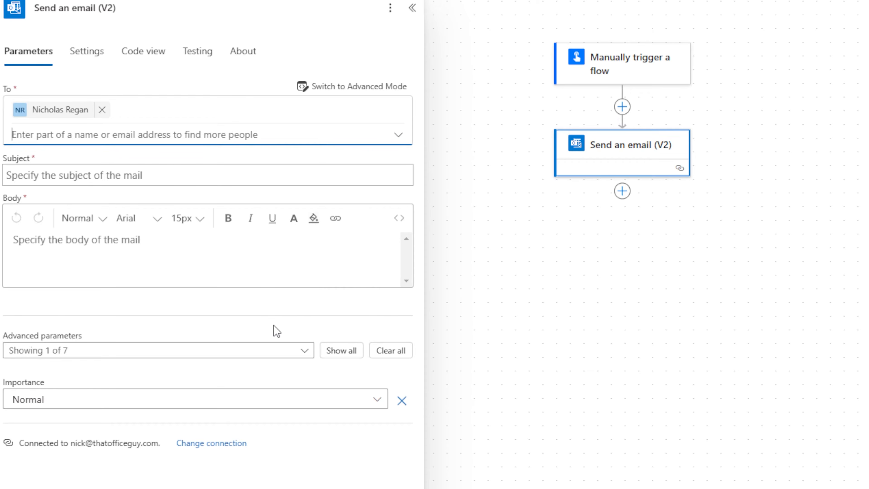
- Set the email's subject to "Test" and its body to "Here is my CV"
left_click(50, 175)
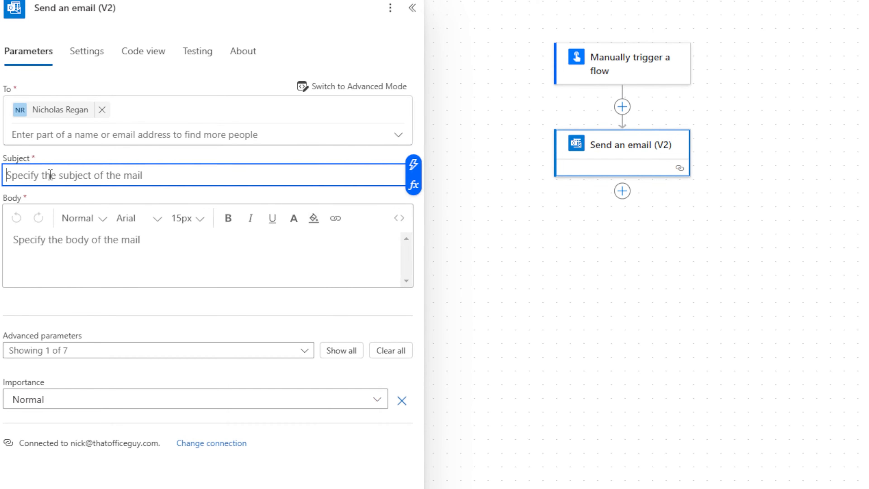
type("Test")
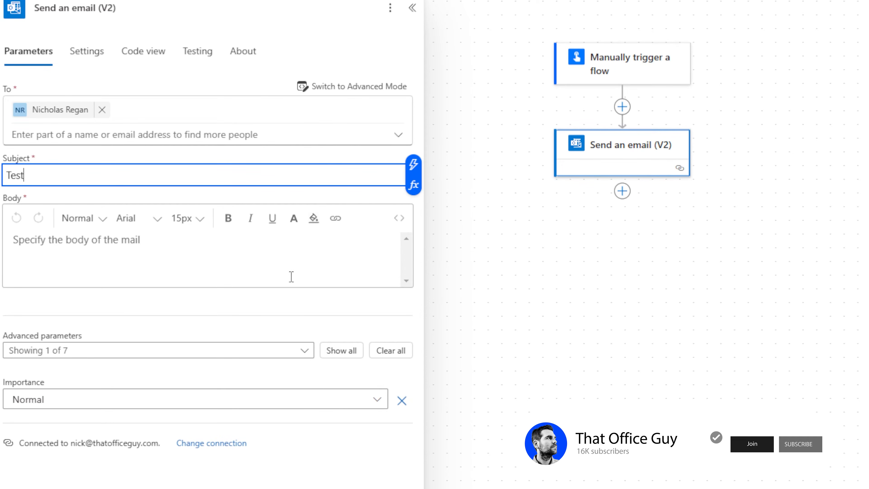
left_click(193, 259)
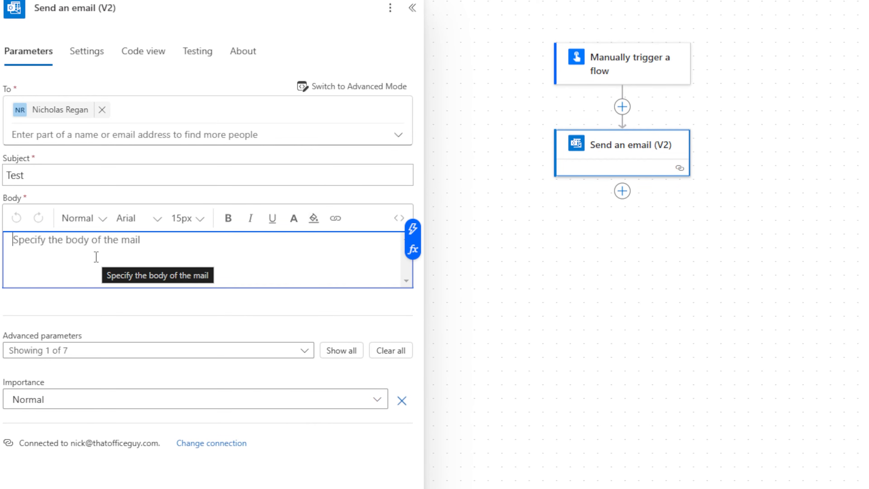
type("Here is m")
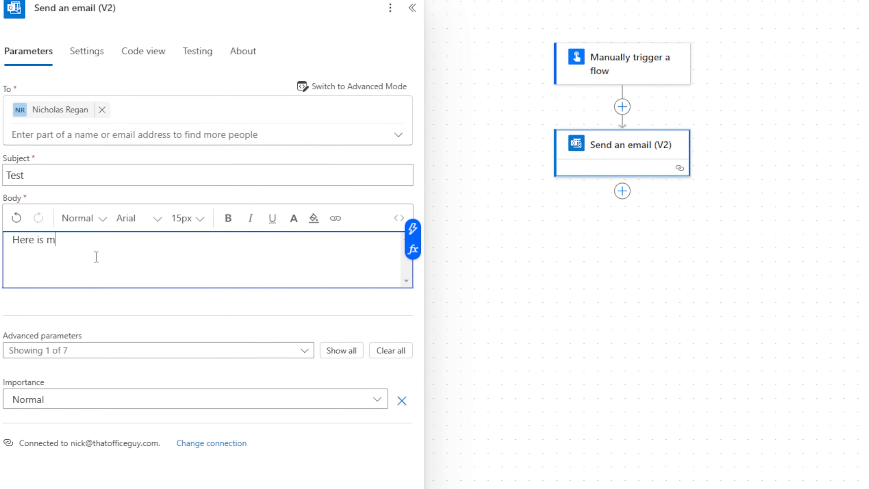
type("y CV")
left_click(578, 277)
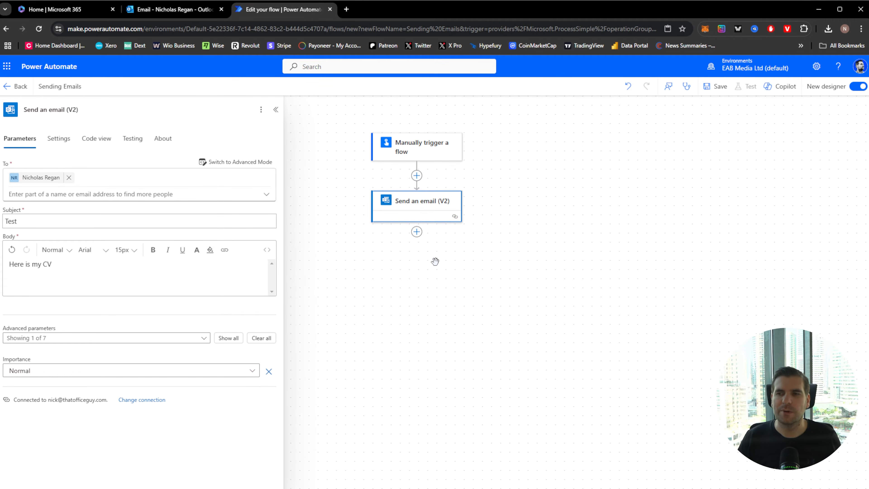
- Save the flow and run a manual test of it using the Office 365 Outlook connection
left_click(717, 87)
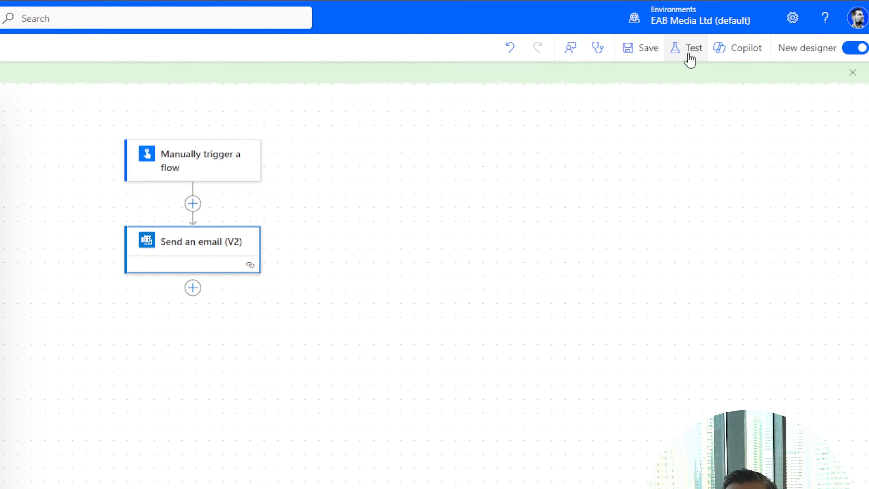
left_click(690, 59)
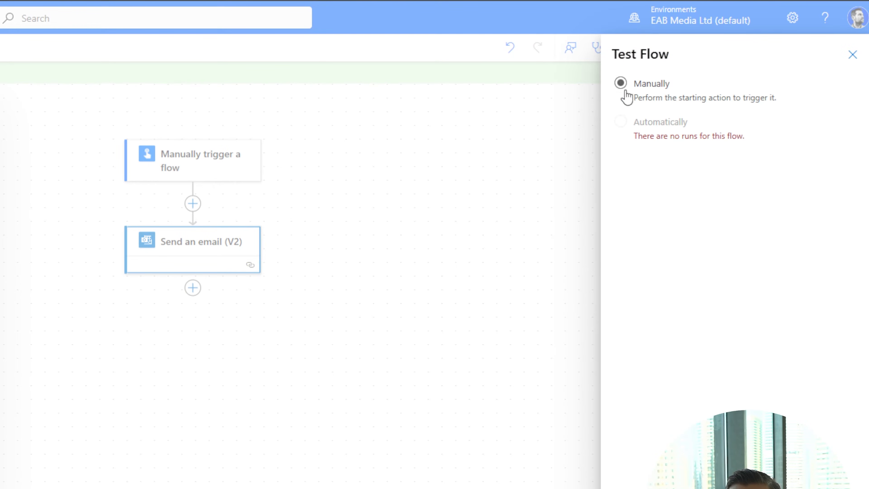
left_click(625, 91)
left_click(633, 485)
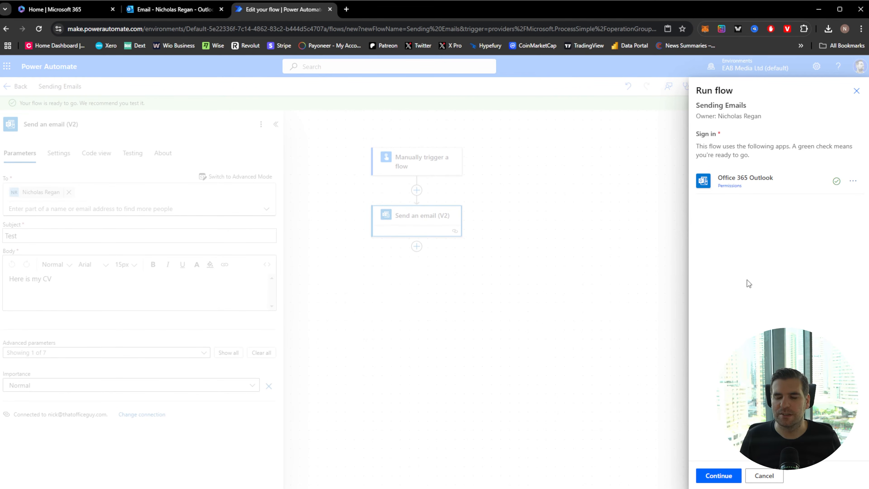
left_click(715, 475)
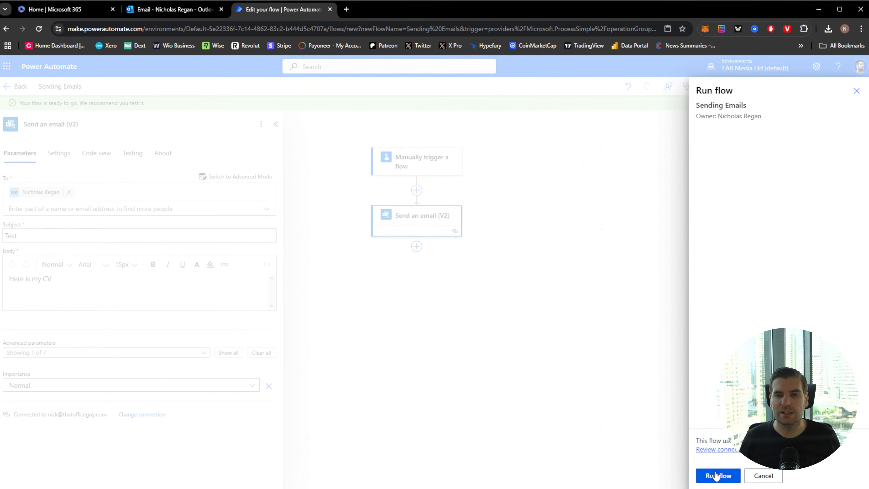
left_click(716, 475)
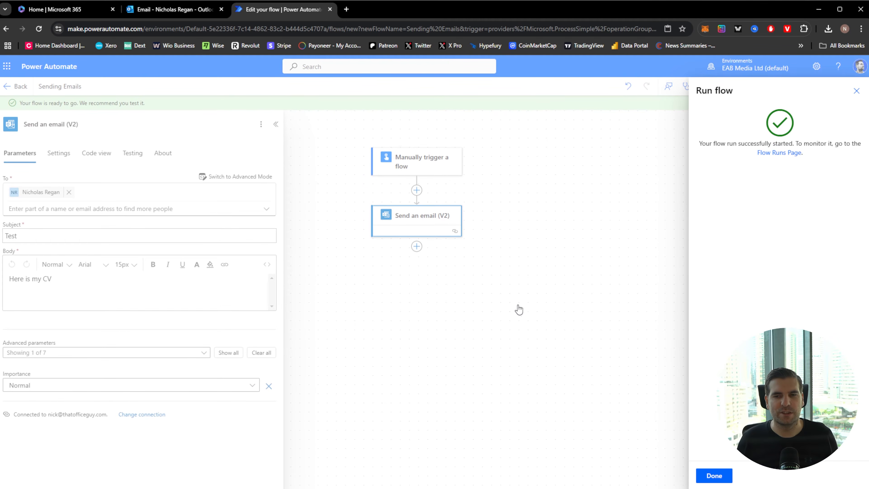
left_click(714, 475)
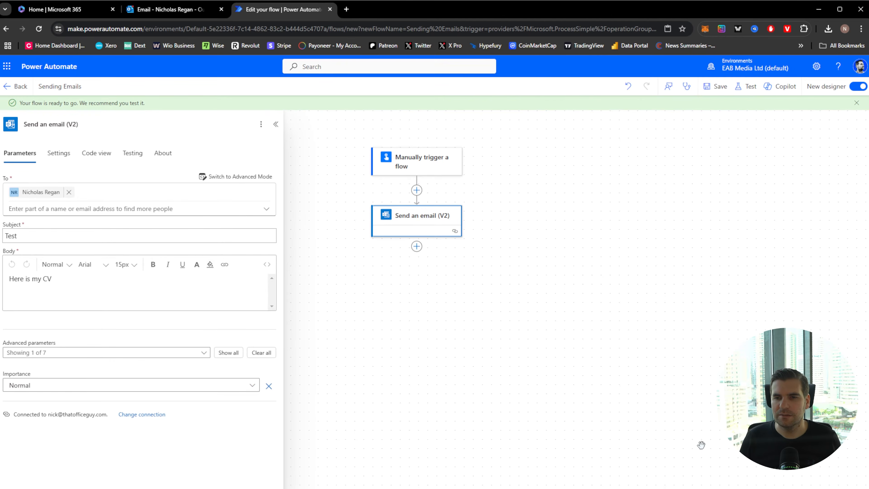
- Switch to Outlook and open the newly received "Test" email in the inbox to check its content
left_click(157, 11)
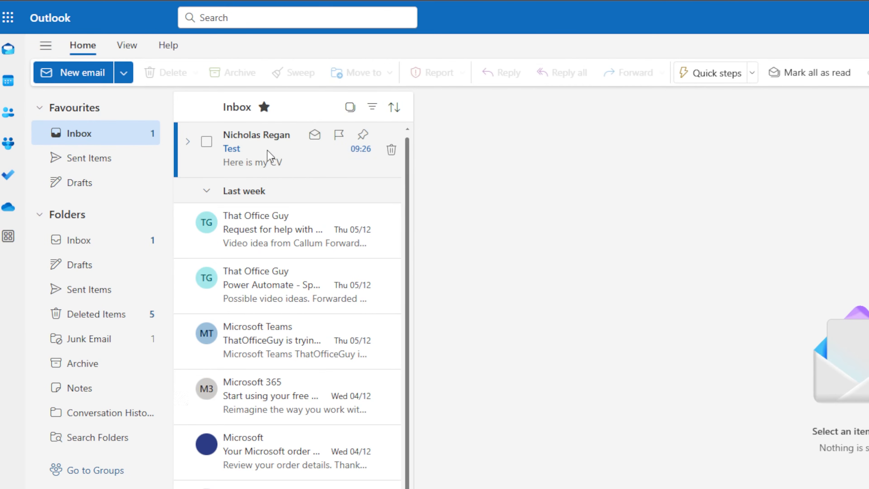
left_click(174, 161)
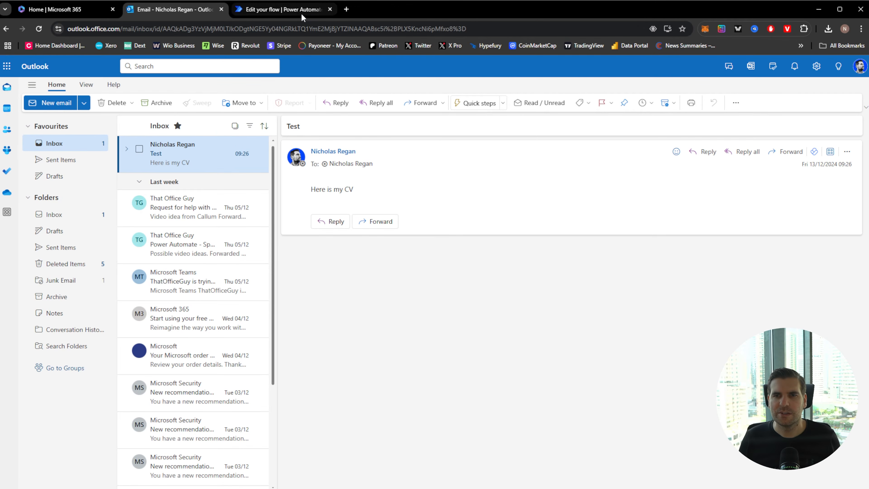
- Switch back to Power Automate, reopen the flow for editing and close the email action's details
left_click(301, 13)
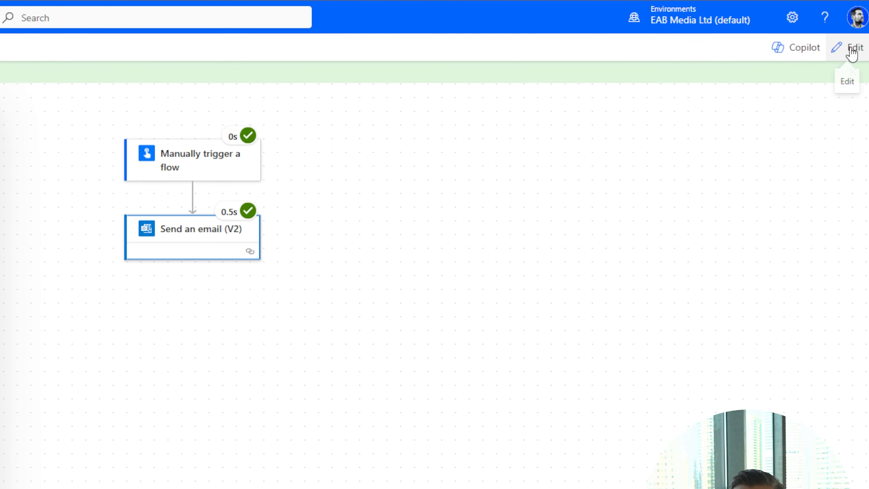
left_click(851, 51)
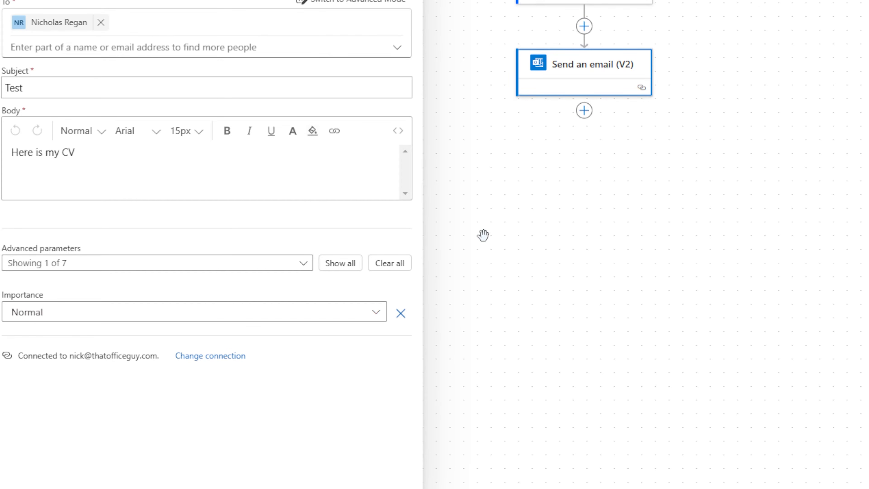
left_click(483, 235)
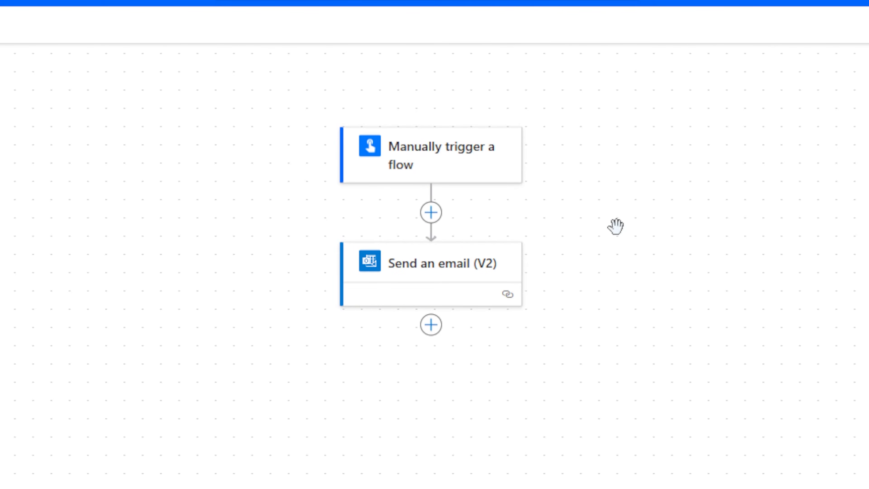
- Start adding an action between the trigger and the email, search for "share" and list all SharePoint actions
left_click(431, 213)
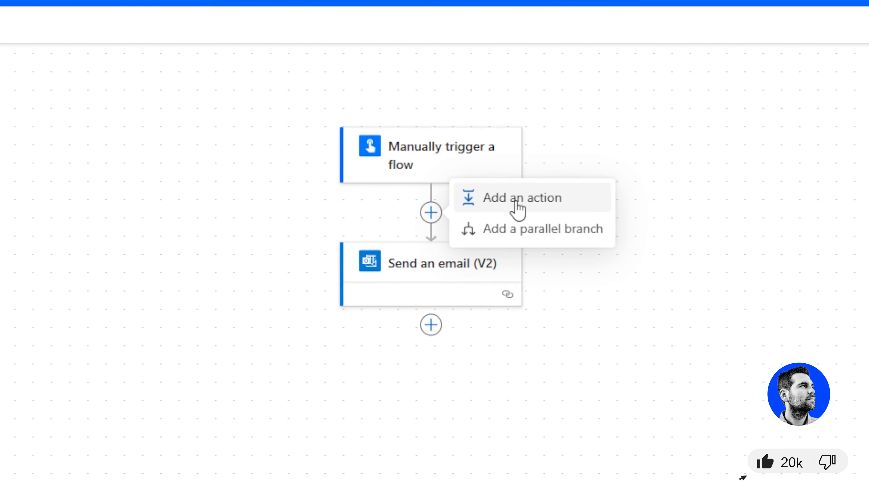
left_click(517, 203)
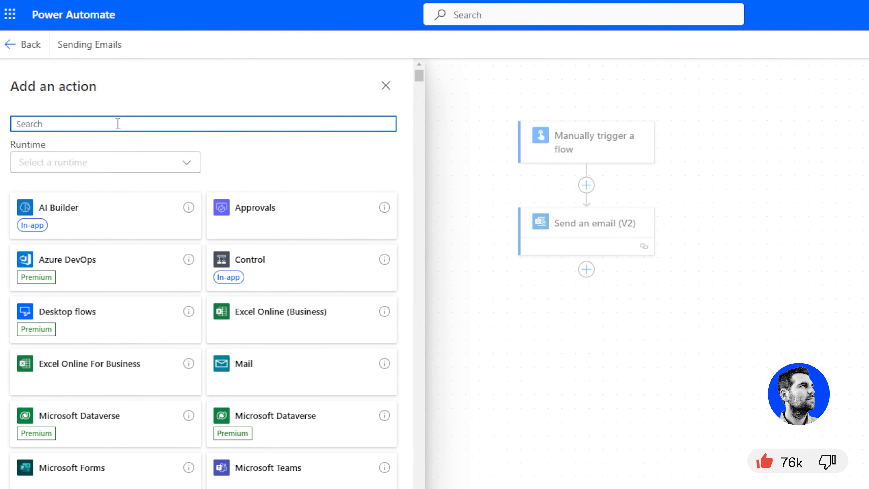
type("sh")
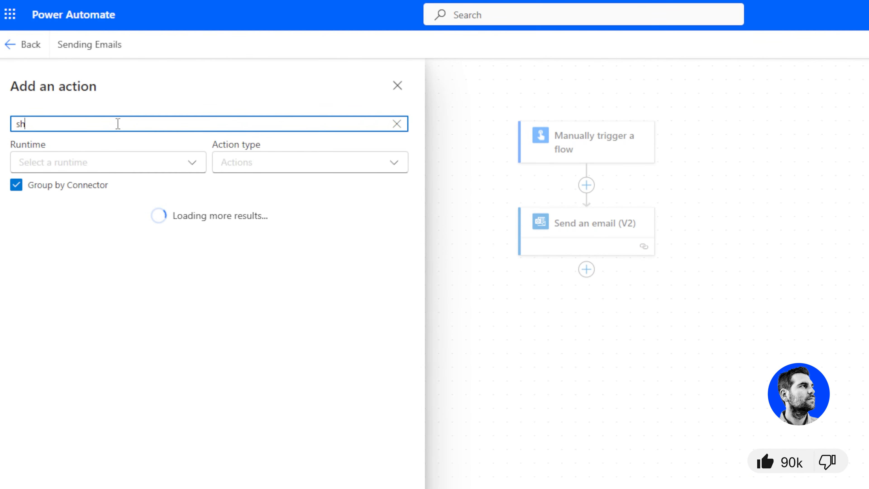
type("are")
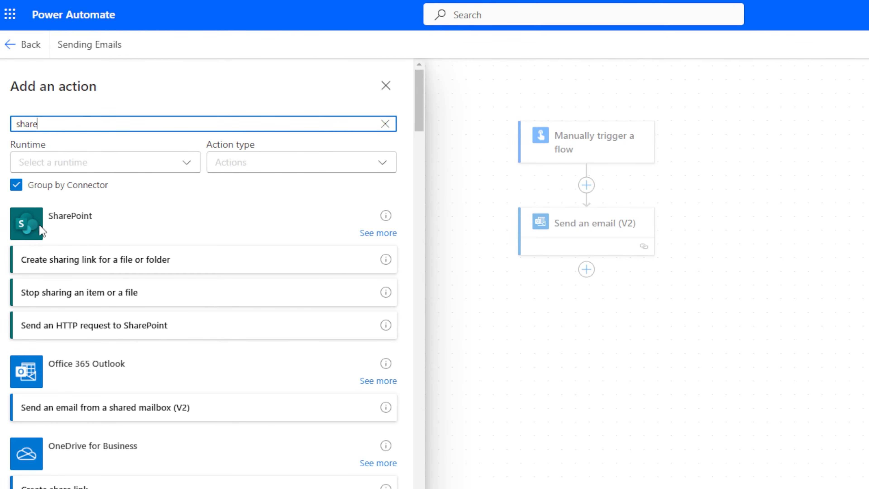
left_click(378, 234)
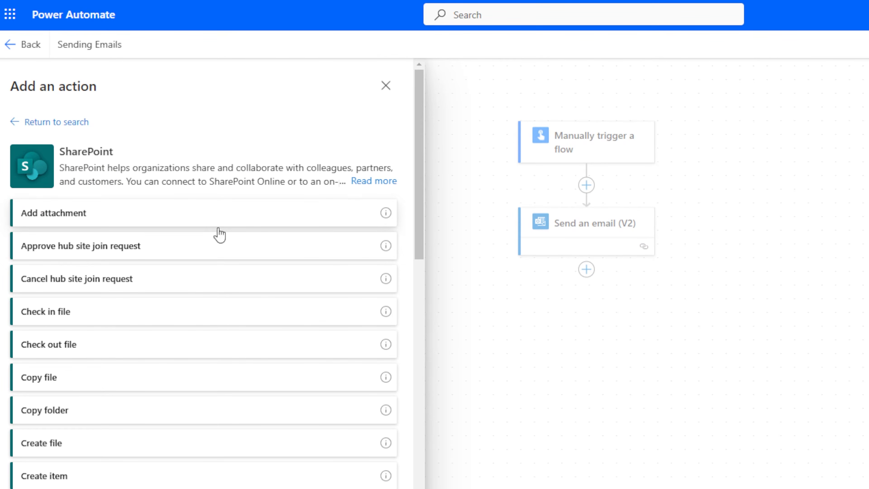
- Browse the SharePoint actions and add Get file content to the flow
scroll(201, 343, "down", 10)
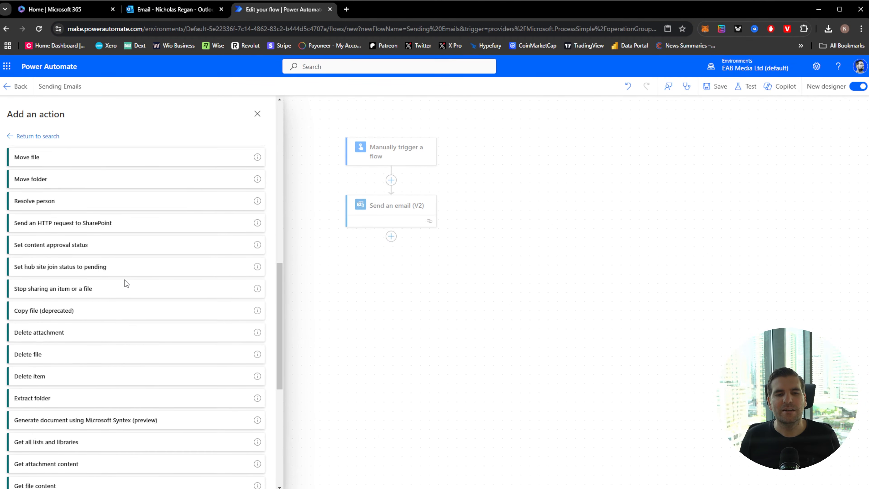
scroll(126, 283, "down", 5)
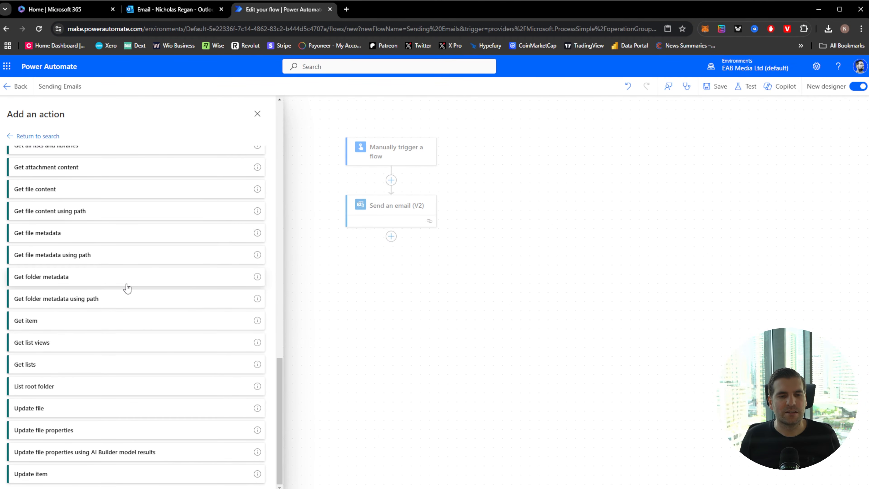
scroll(126, 286, "up", 15)
scroll(130, 289, "down", 12)
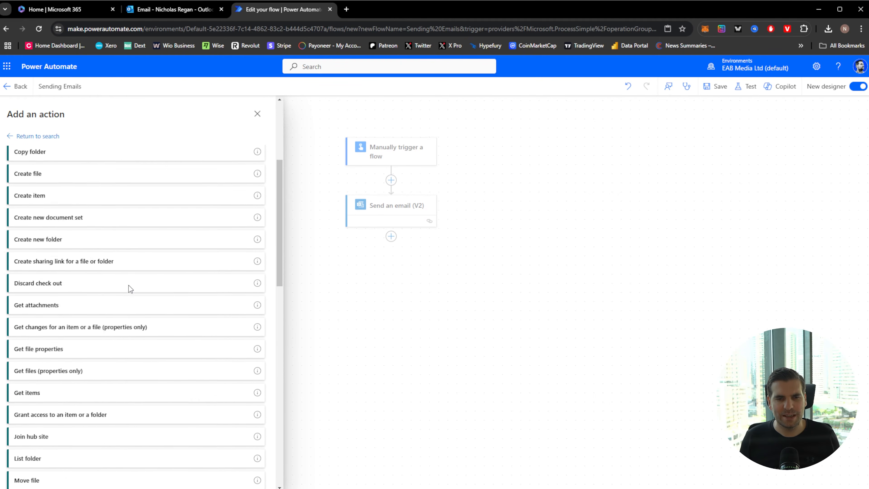
scroll(130, 290, "up", 5)
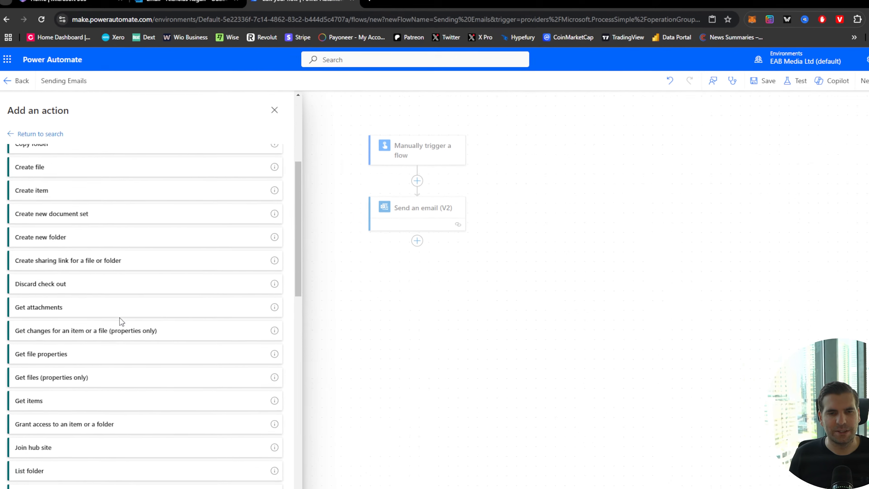
scroll(120, 322, "up", 2)
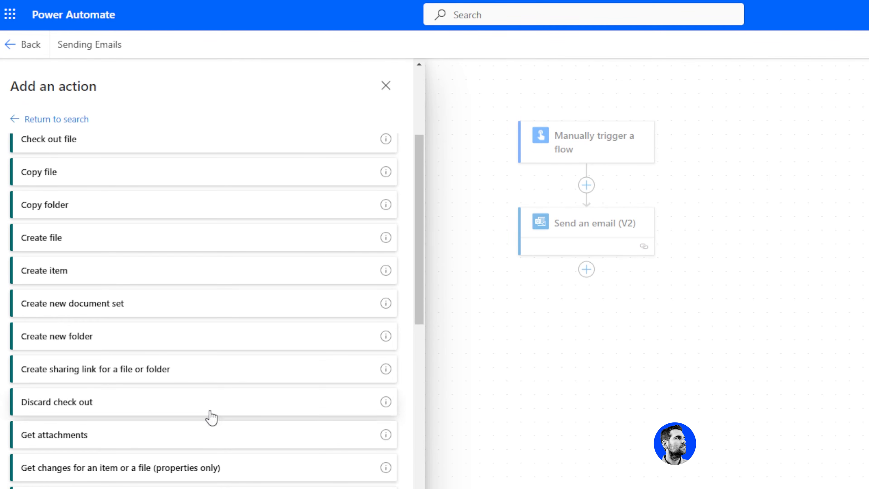
scroll(211, 416, "down", 4)
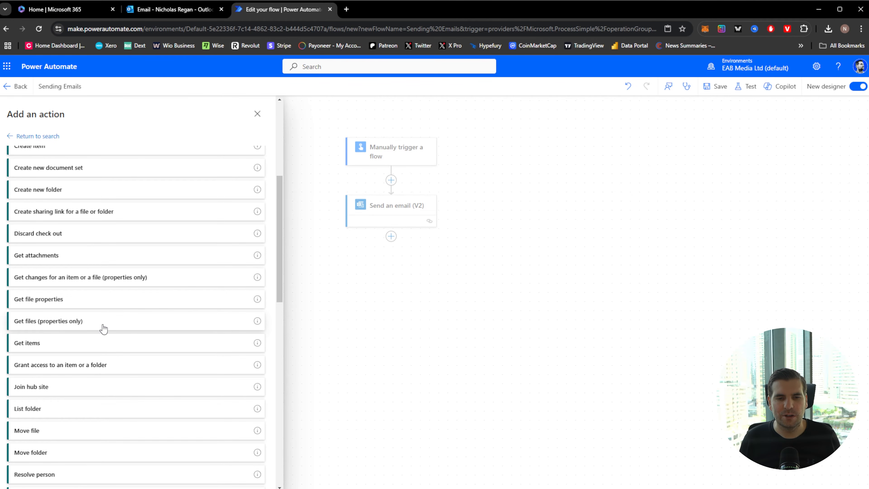
scroll(104, 328, "down", 7)
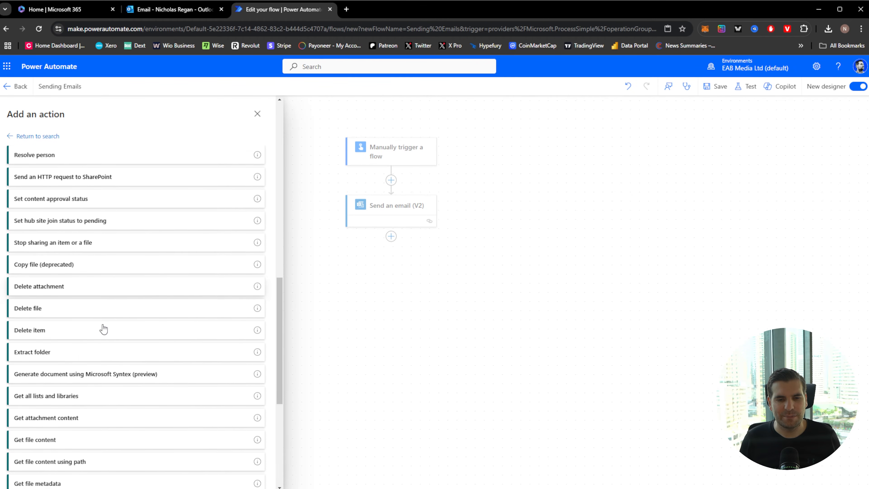
scroll(103, 328, "down", 4)
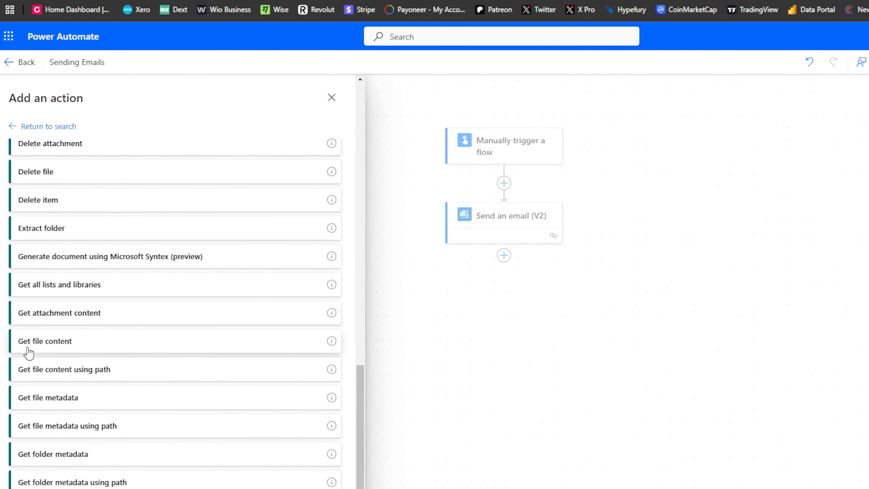
left_click(87, 377)
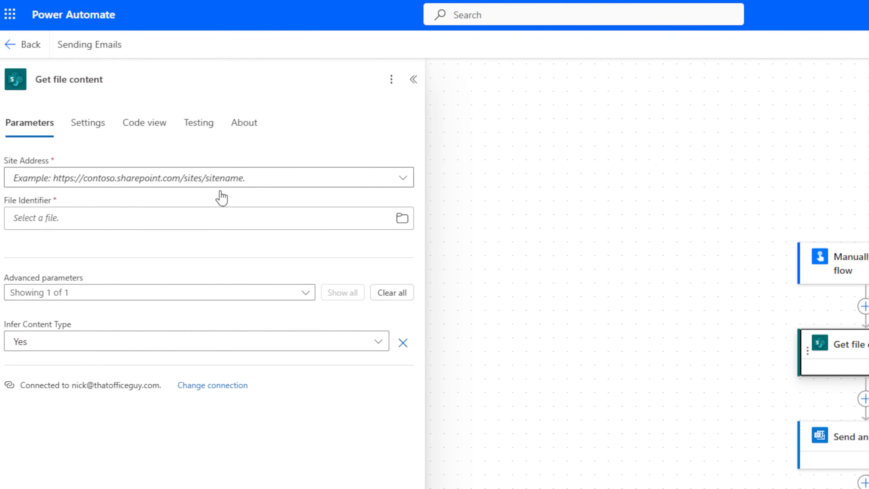
- Point Get file content to site EAB Media Ltd and file /Shared Documents/4. YouTube/Video Documents/Word/Create Best CV for Free in MS Word - Best CV Format 2025.docx
left_click(403, 181)
left_click(57, 224)
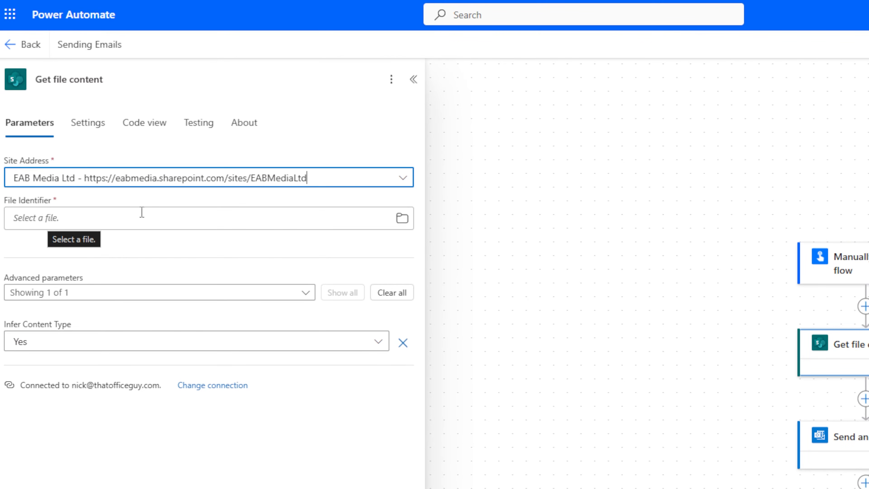
left_click(406, 223)
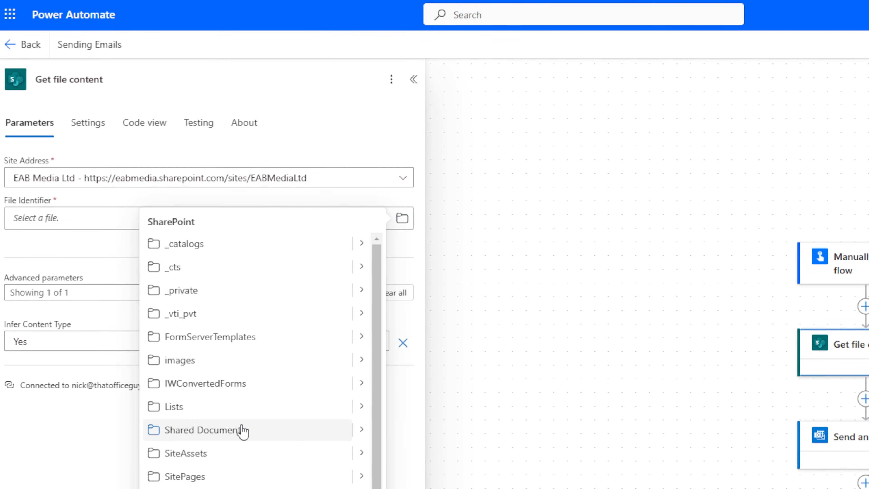
left_click(361, 430)
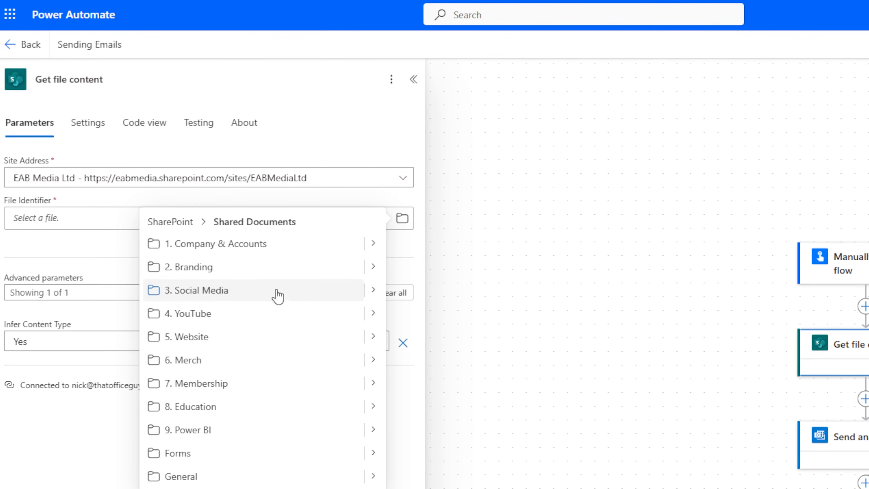
left_click(373, 313)
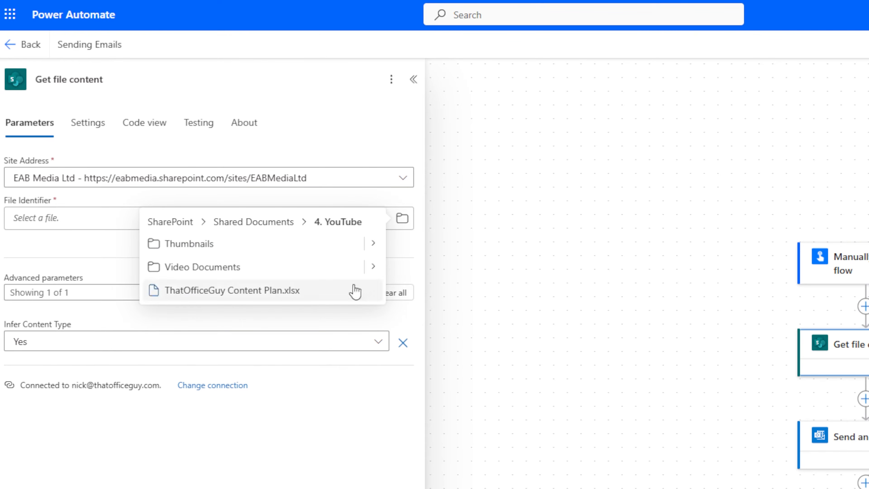
left_click(373, 269)
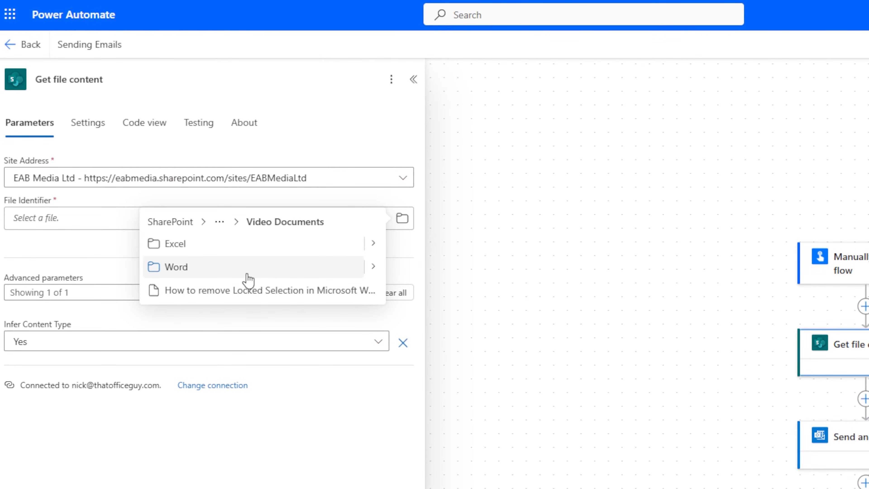
left_click(373, 266)
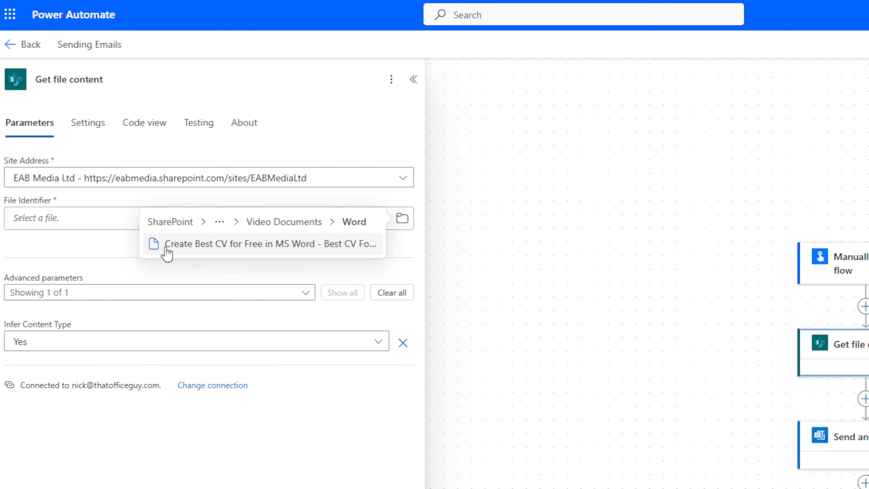
left_click(280, 248)
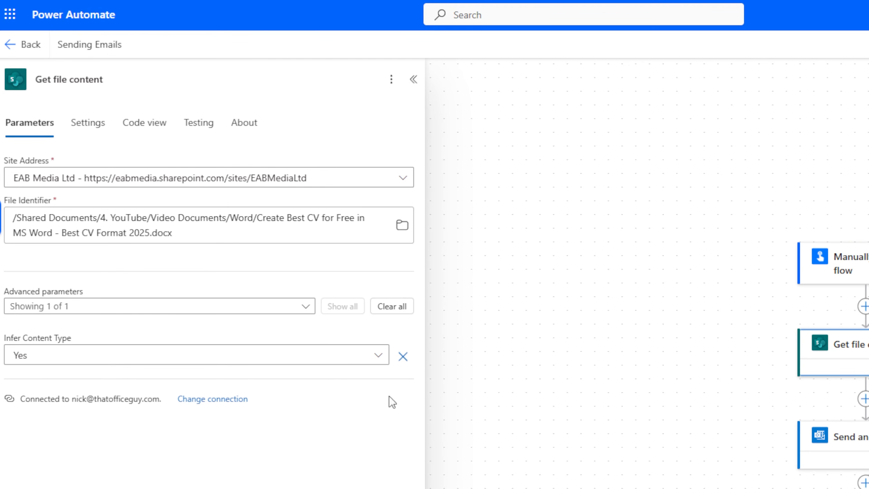
left_click(641, 302)
left_click_drag(719, 417, 391, 325)
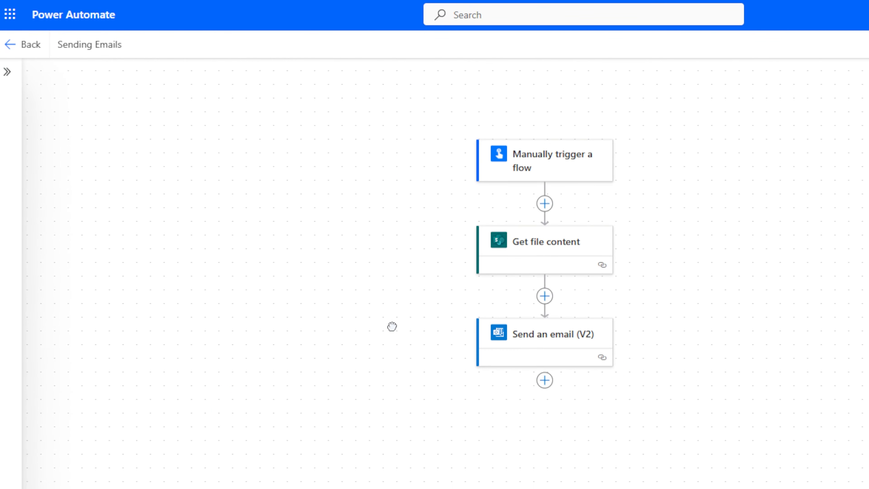
- Enable the Attachments advanced parameter of the Send an email (V2) action and add one attachment item
left_click(560, 335)
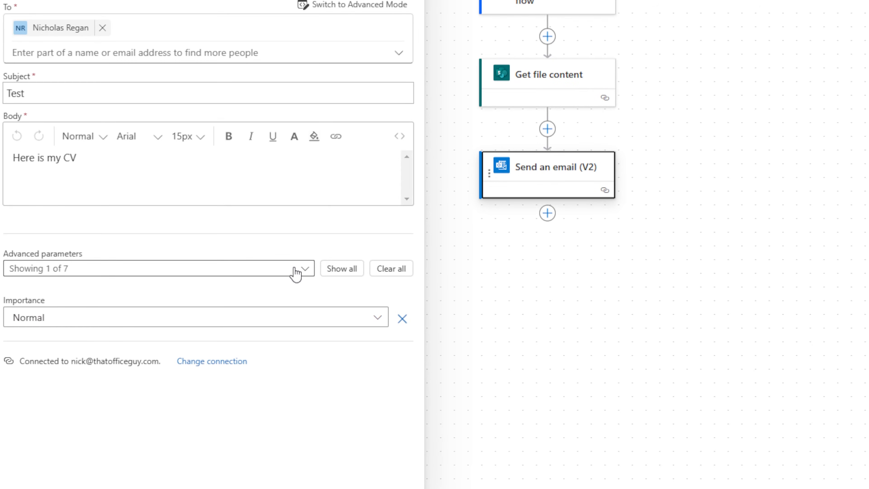
left_click(303, 272)
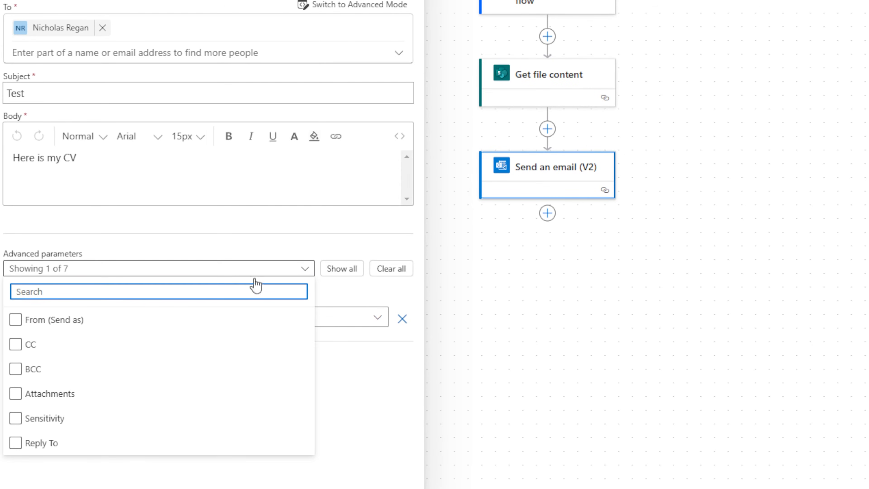
left_click(18, 395)
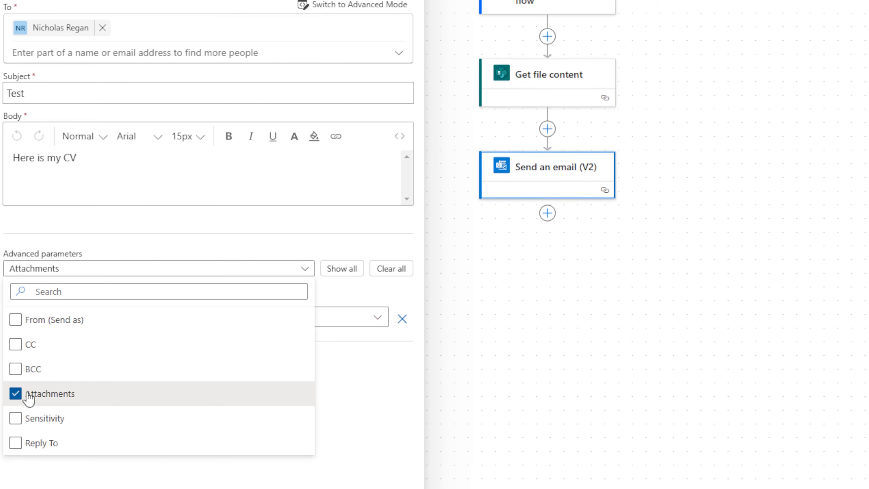
left_click(364, 238)
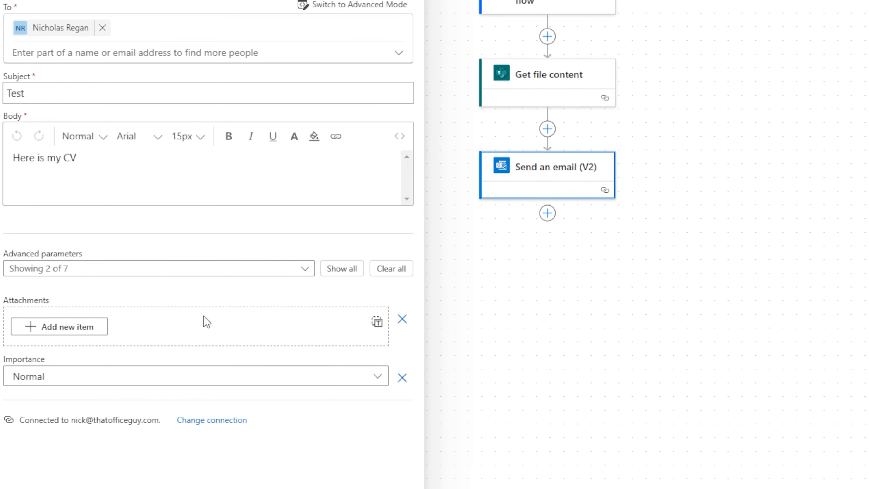
left_click(77, 330)
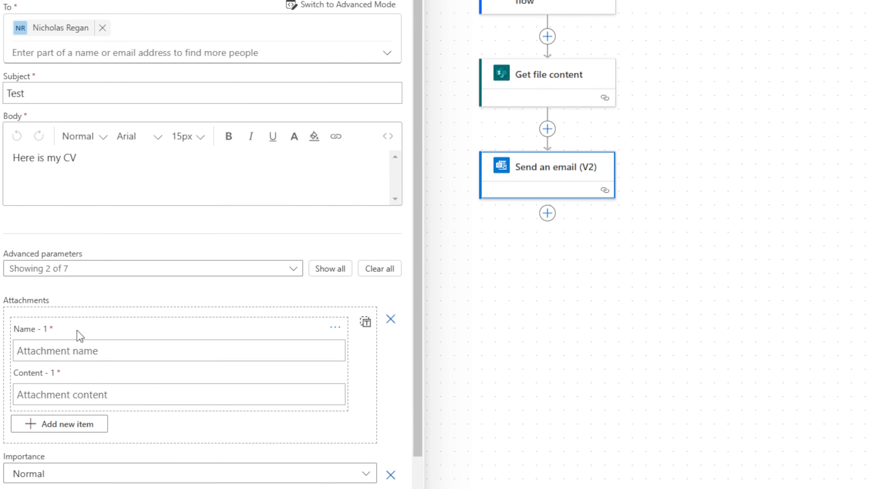
- Name the attachment "CV" and set its content to the File Content output of Get file content
scroll(129, 337, "down", 1)
left_click(63, 316)
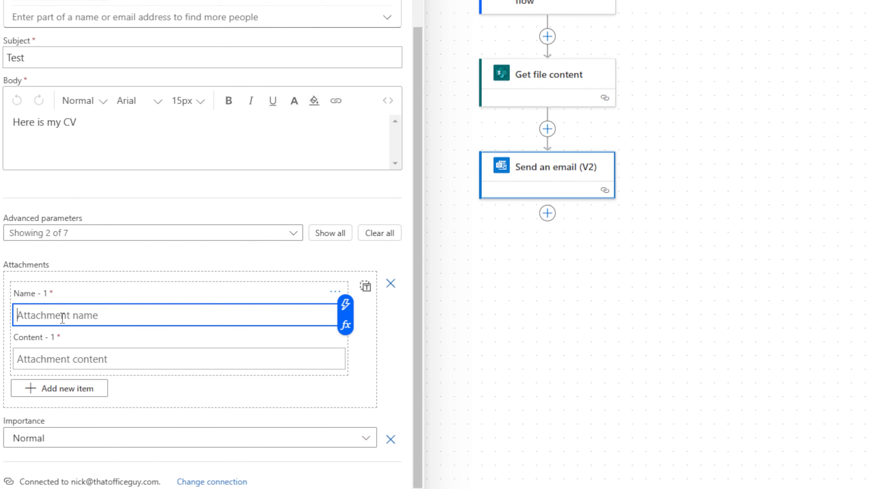
type("CV")
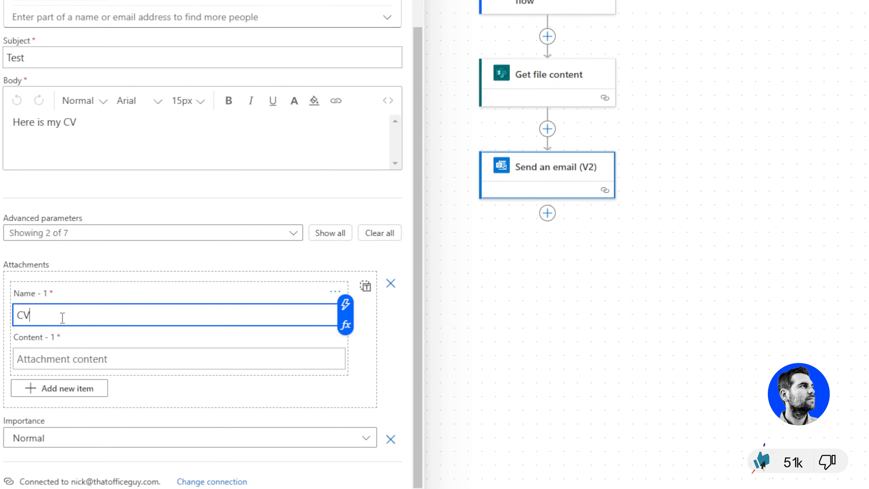
left_click(68, 358)
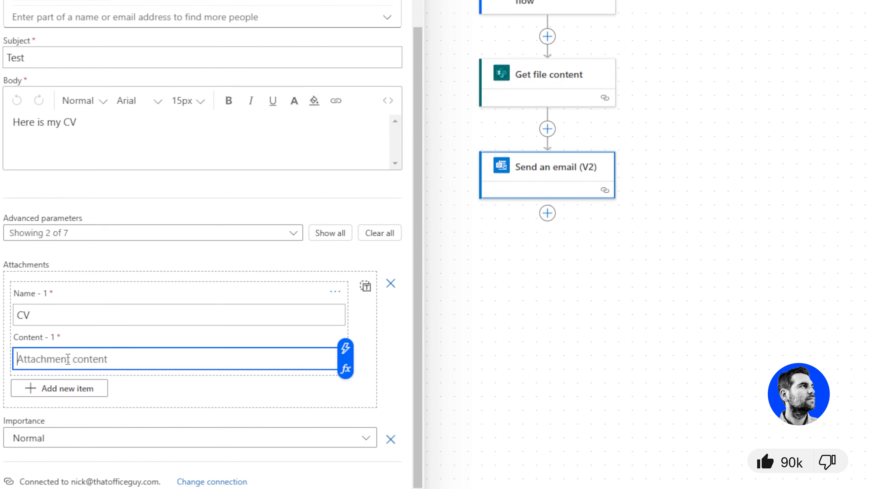
left_click(345, 352)
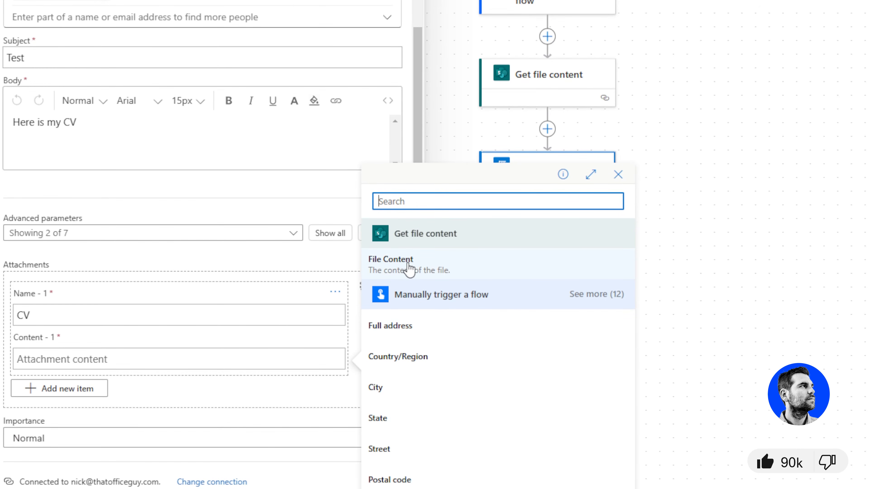
left_click(407, 271)
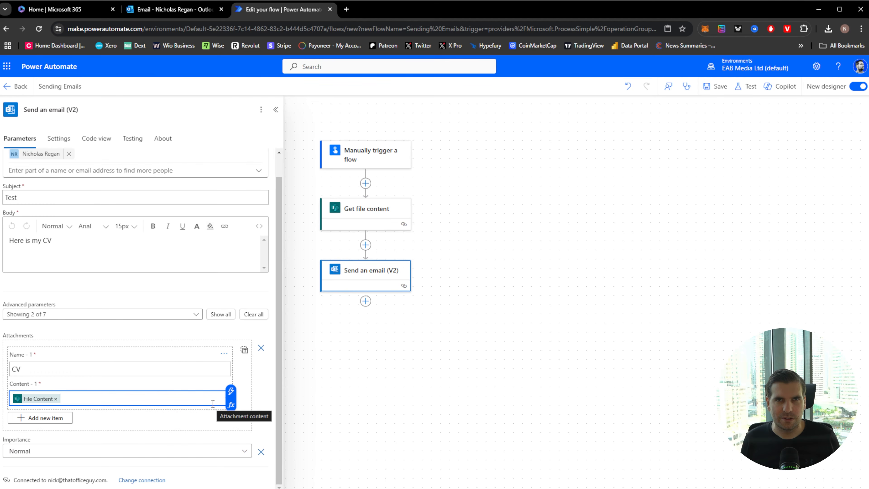
- Add the .docx extension to the attachment's name so it reads "CV.docx"
left_click(52, 368)
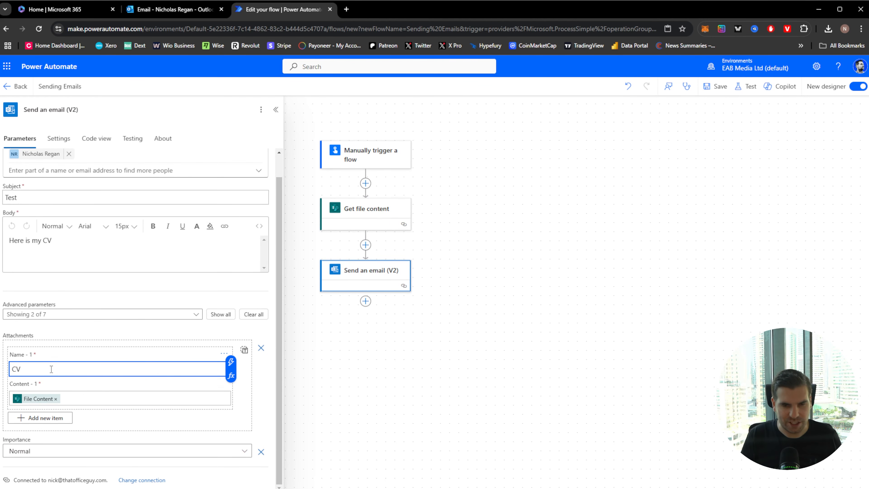
type(".docx")
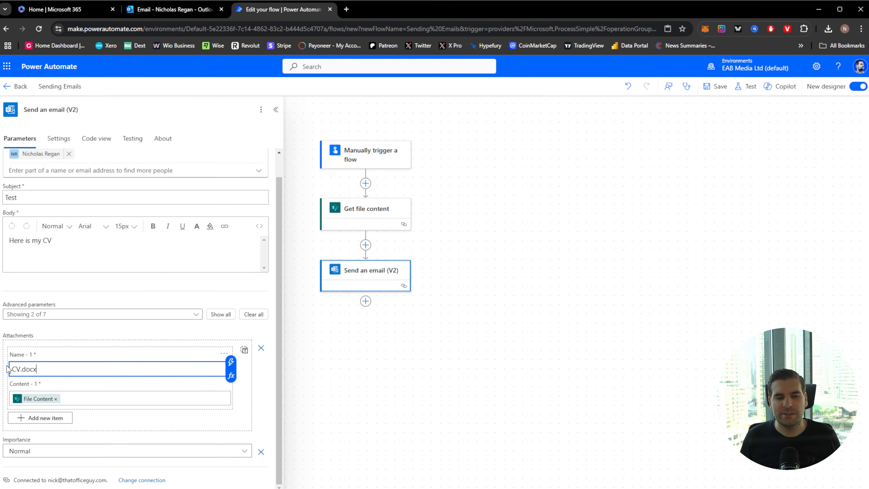
left_click(245, 365)
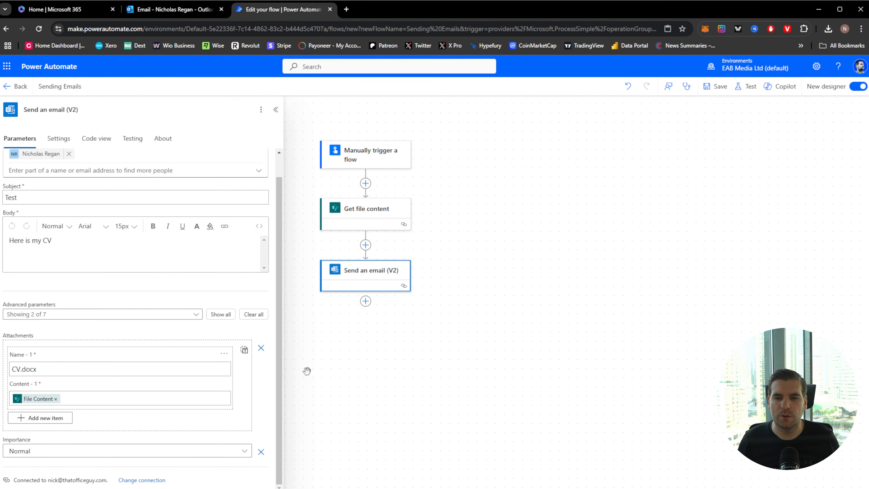
- Close the Send an email (V2) settings and save the Sending Emails flow
left_click(382, 367)
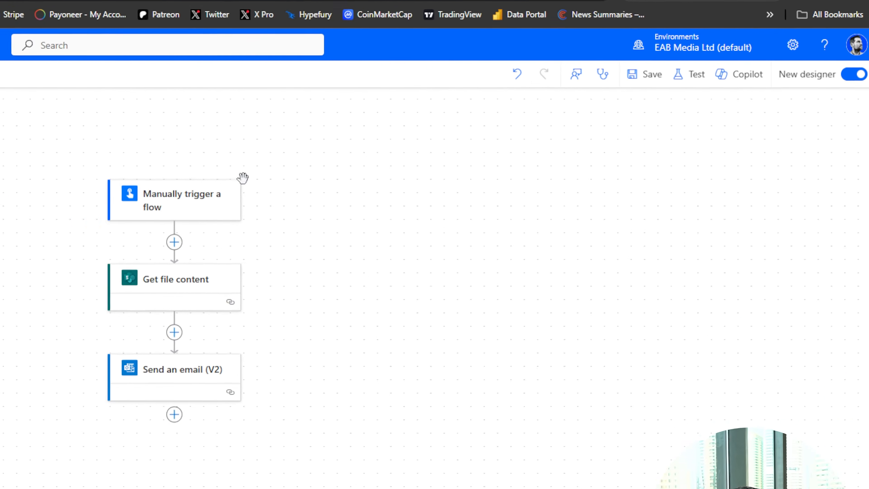
left_click(718, 88)
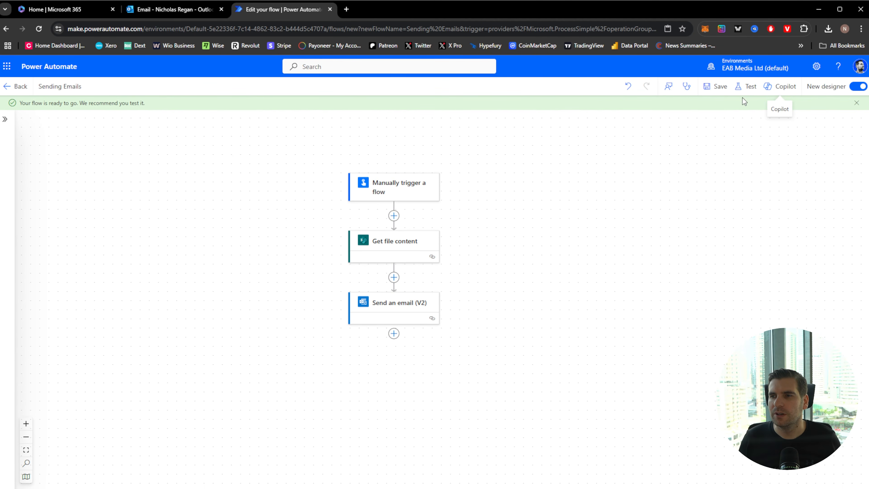
- Try to test the flow automatically with a recently used trigger, selecting the previous successful test run
left_click(745, 86)
left_click(701, 136)
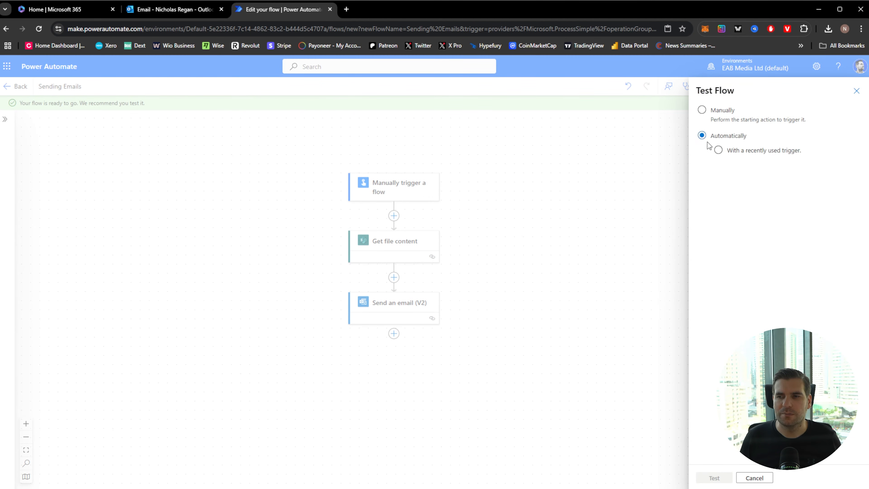
left_click(718, 151)
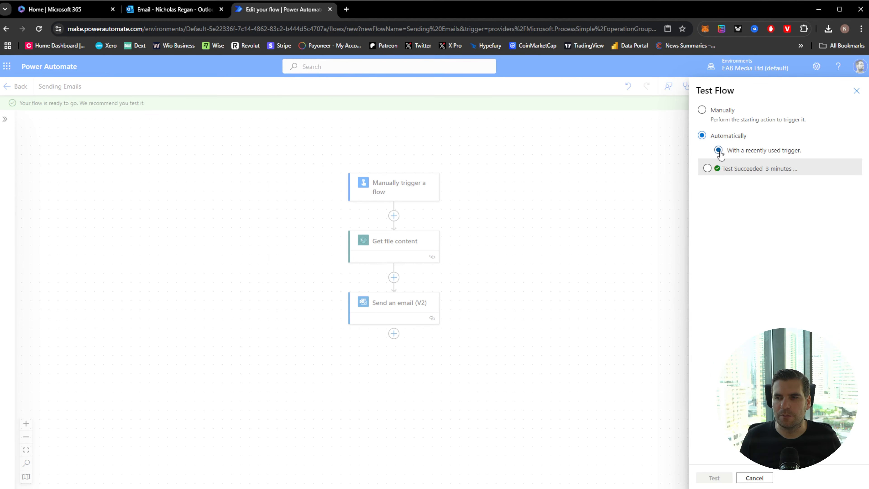
left_click(707, 169)
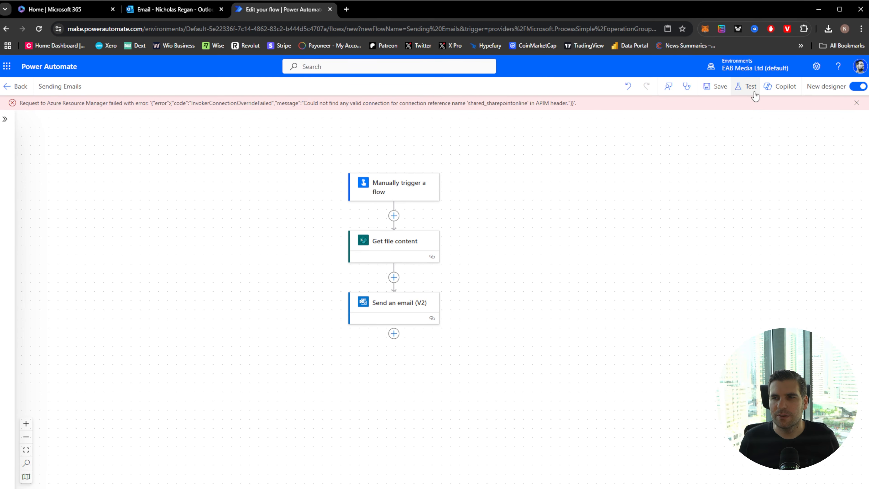
- Test the flow manually, continuing with the Office 365 Outlook and SharePoint connections, and run it
left_click(749, 87)
left_click(701, 110)
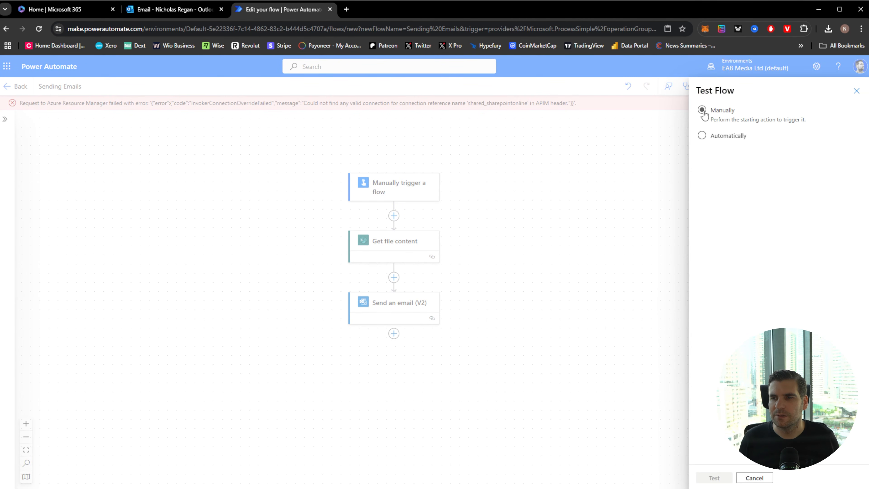
left_click(716, 478)
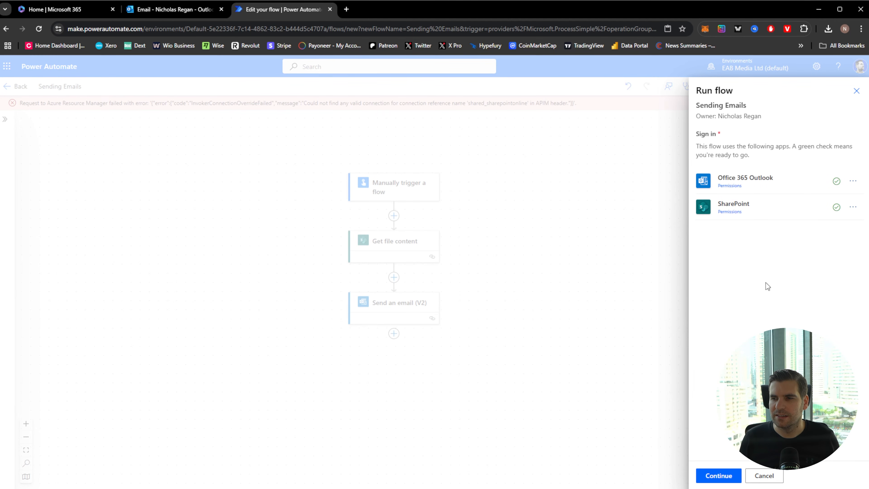
left_click(718, 476)
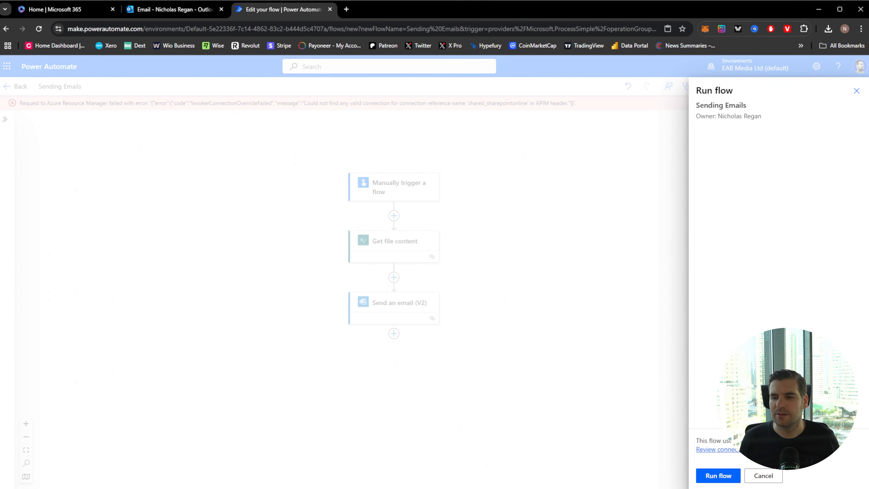
left_click(713, 483)
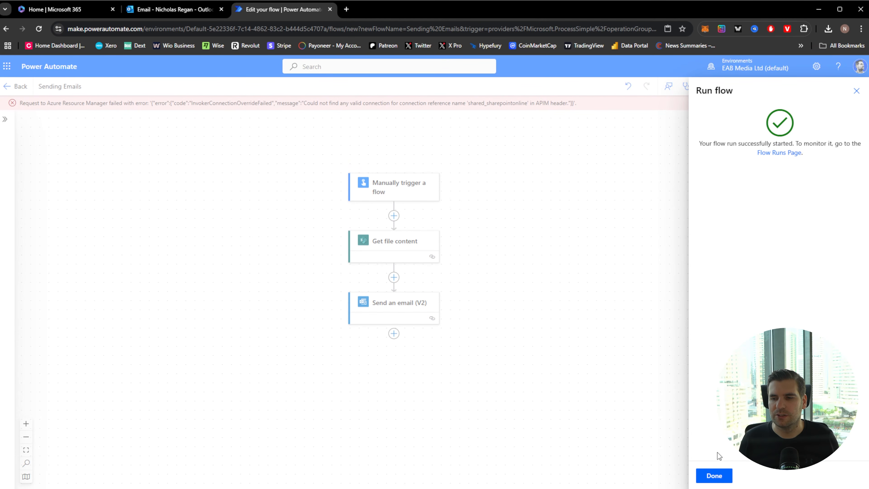
left_click(713, 475)
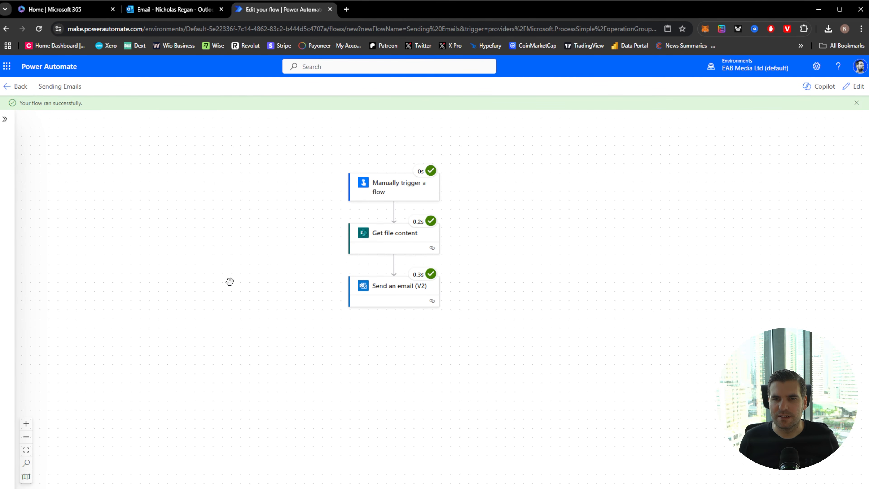
- Switch to Outlook, open the newest Test email in the inbox and examine its CV.docx attachment in the preview
left_click(186, 10)
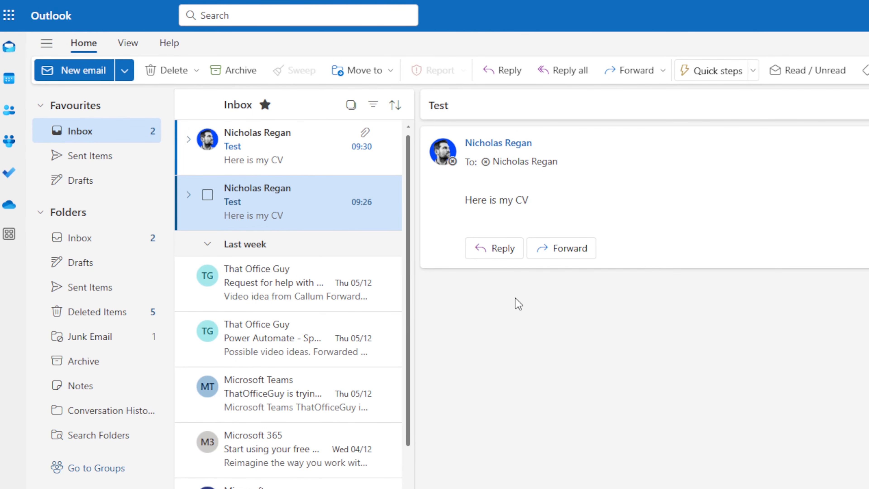
left_click(281, 158)
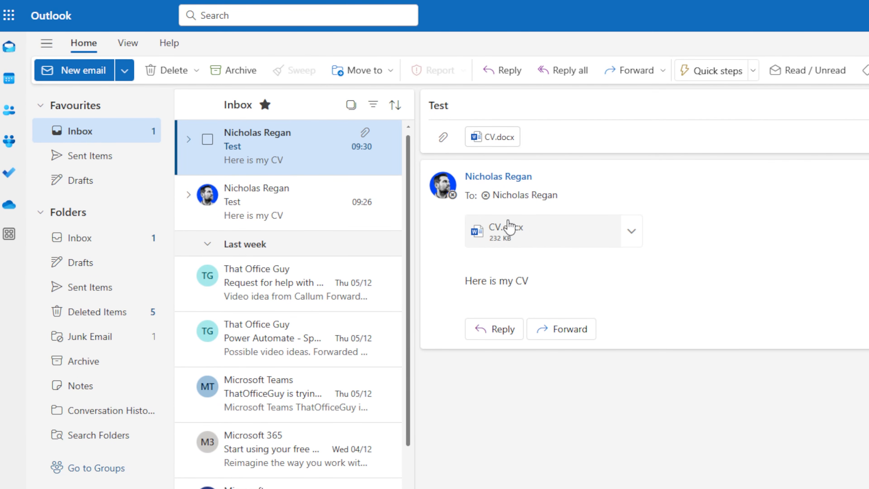
left_click(491, 241)
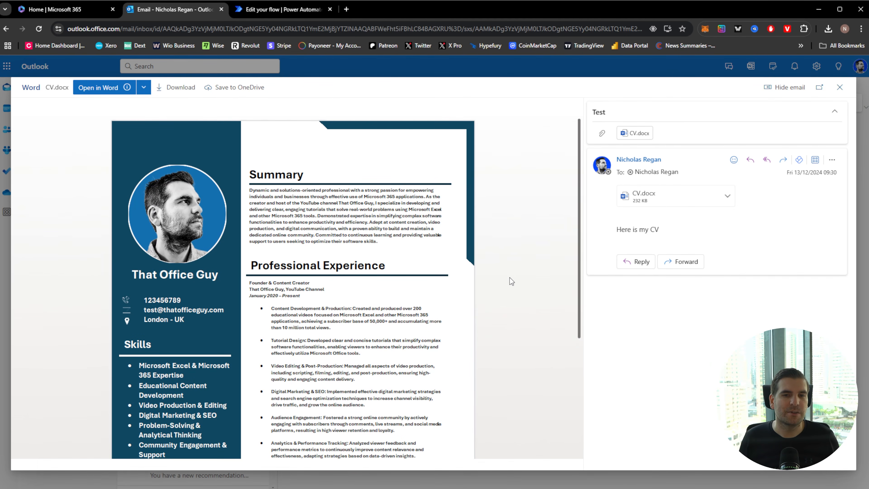
scroll(515, 283, "down", 4)
scroll(516, 283, "up", 4)
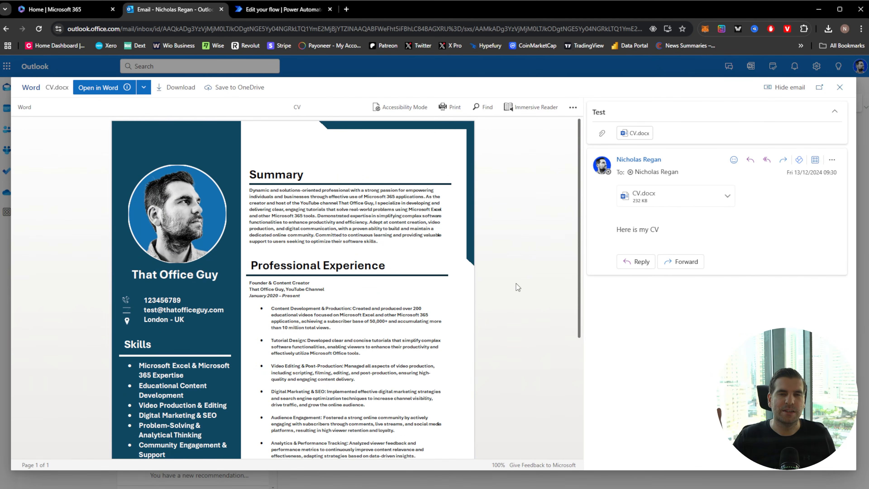